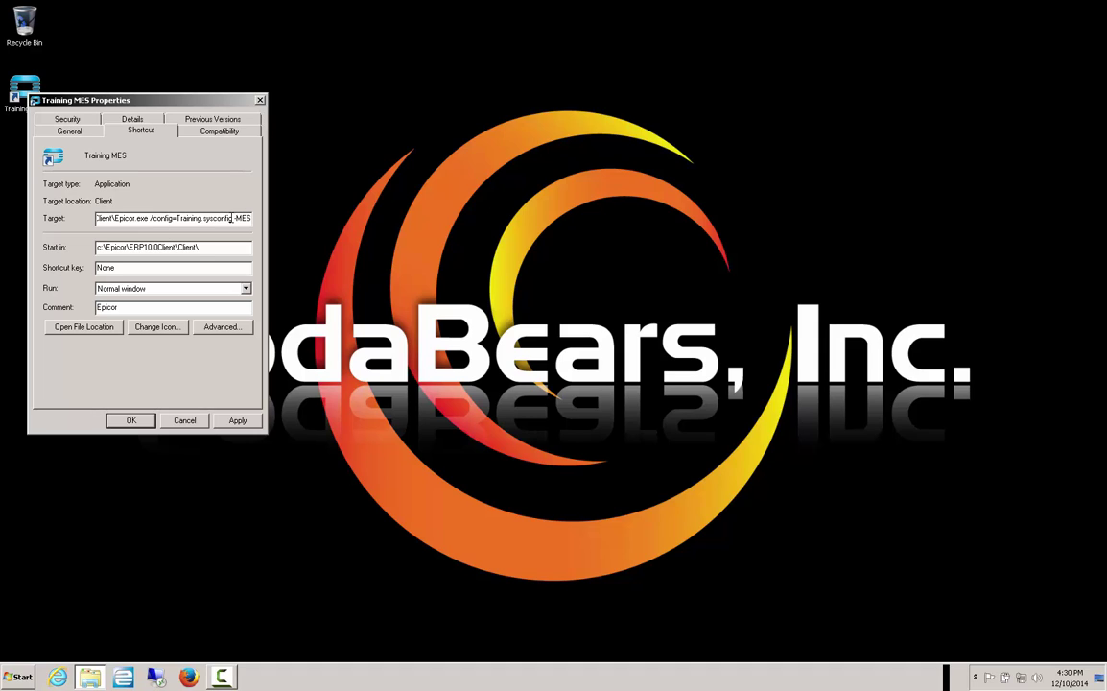
# - Save the Training MES shortcut's -MES target properties and launch the shortcut
pyautogui.moveTo(233, 219); pyautogui.dragTo(259, 224)
pyautogui.click(240, 422)
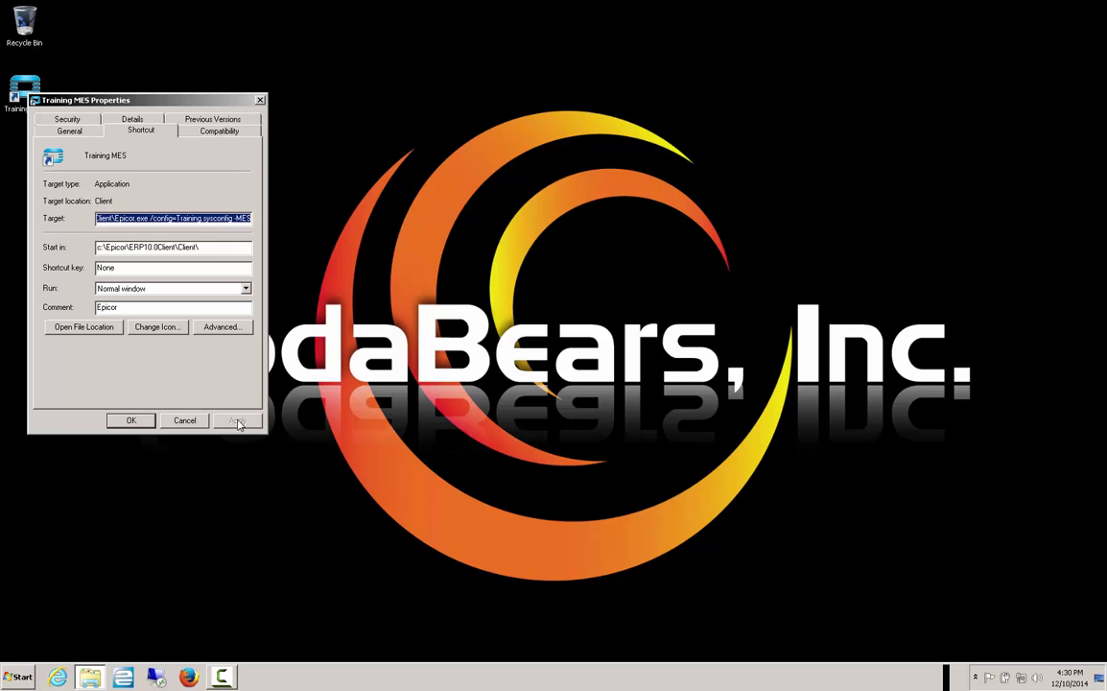
pyautogui.click(137, 422)
pyautogui.press('Return')
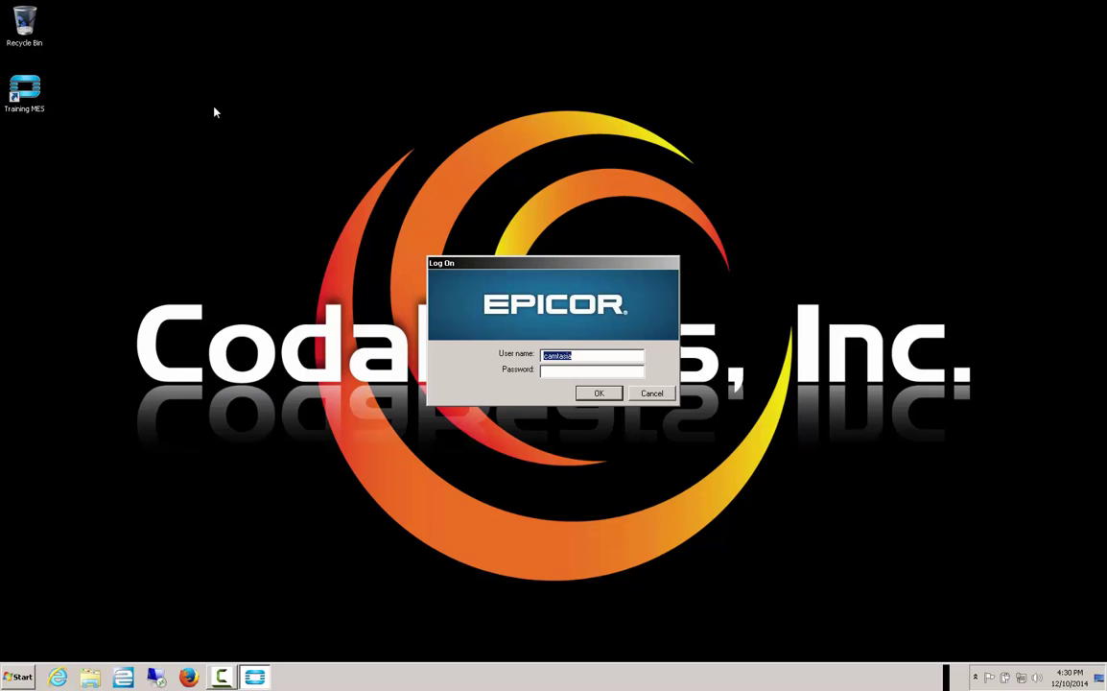
# - Log on to Epicor with the user name and password to reach the MES Menu
pyautogui.write('epicorepicor')
pyautogui.press('Return')
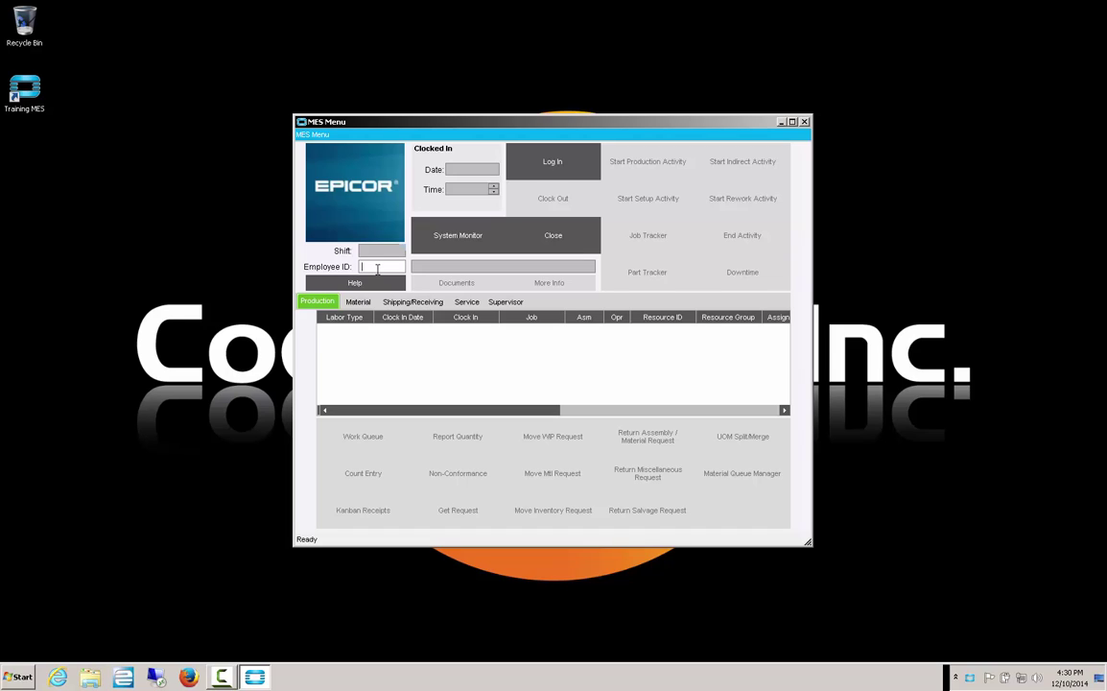
# - Clock the employee in by employee ID on shift 1
pyautogui.write('100')
pyautogui.press('Return')
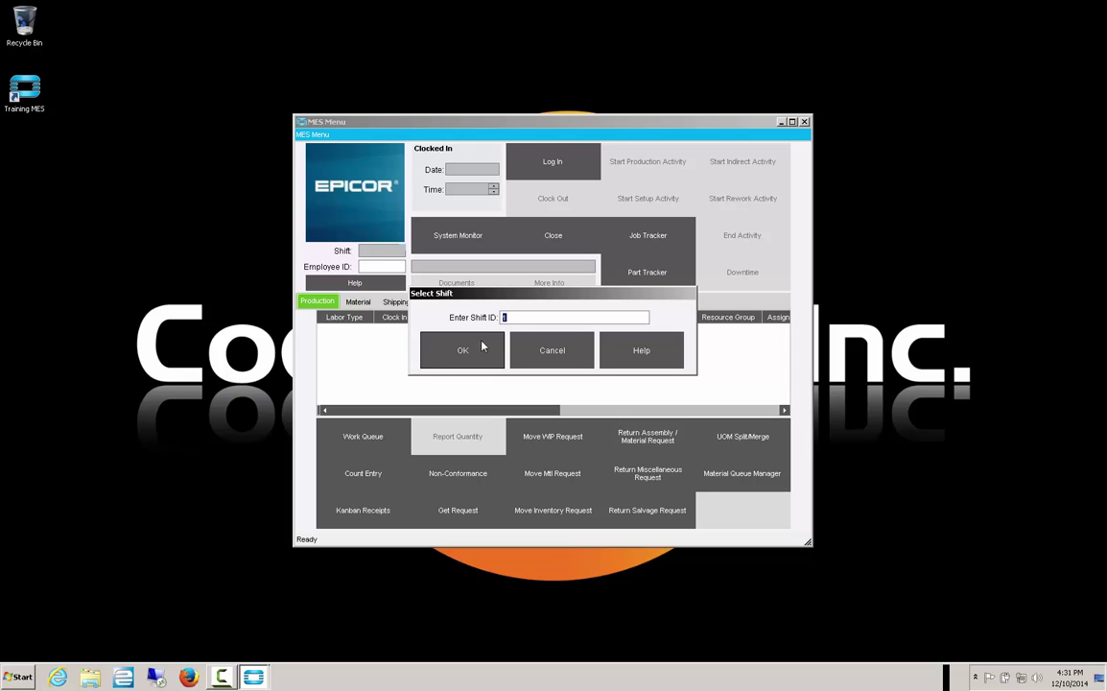
pyautogui.click(465, 352)
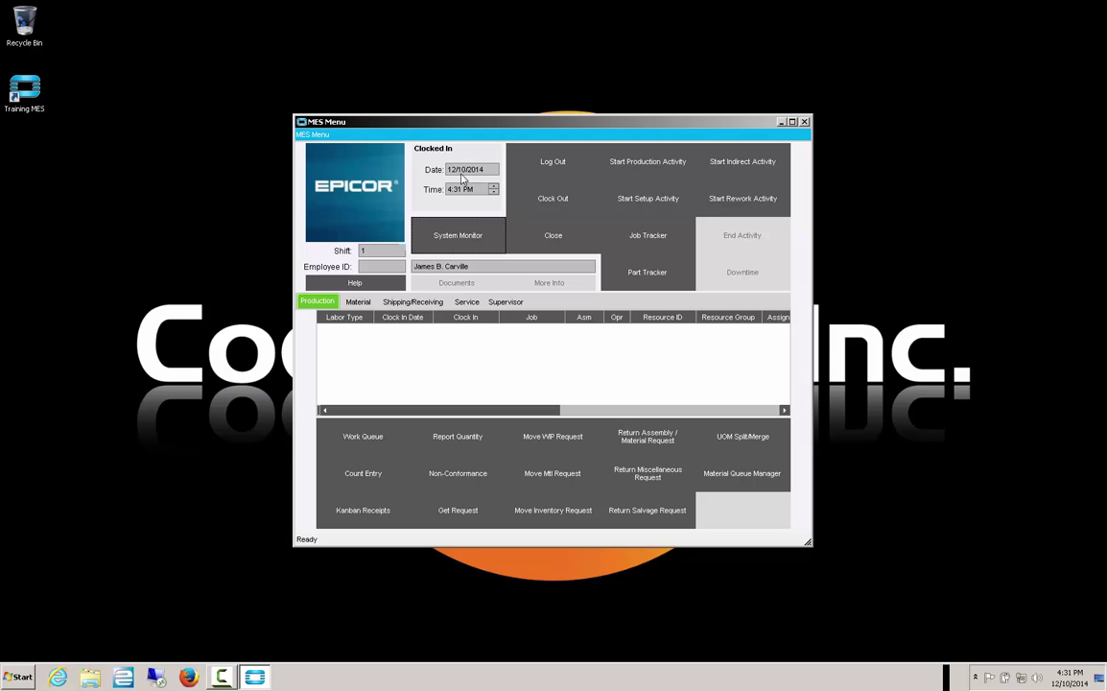
# - Start production on job 2198, operation 10 SAW, past the setup-not-complete warning
pyautogui.click(650, 163)
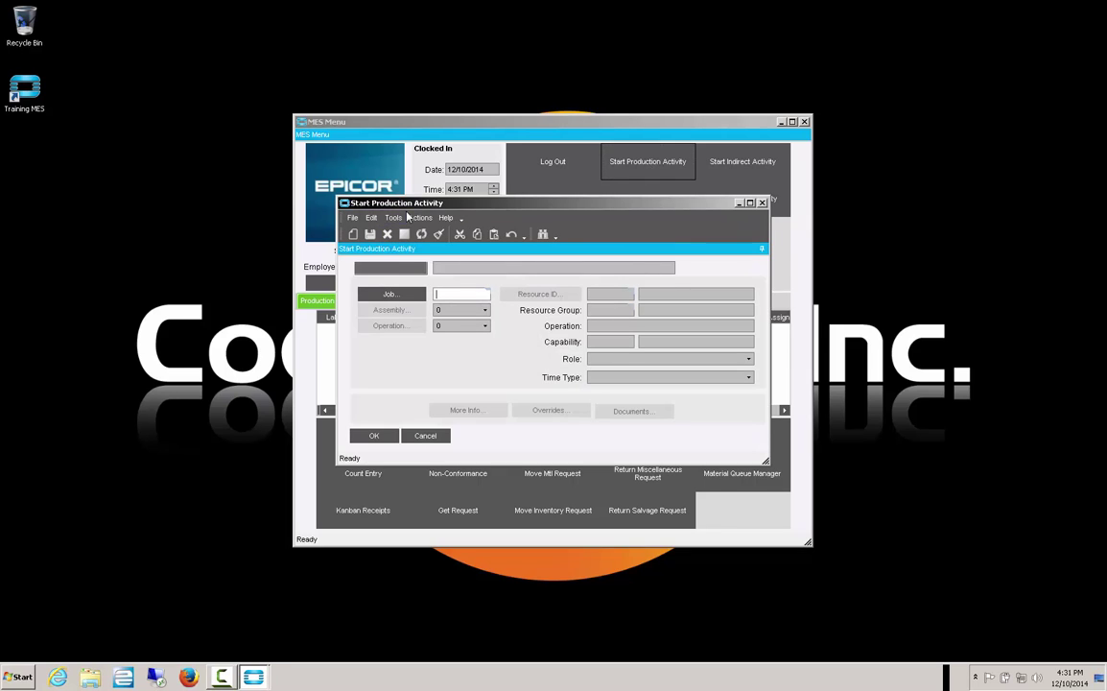
pyautogui.click(436, 293)
pyautogui.write('2198')
pyautogui.press('Tab')
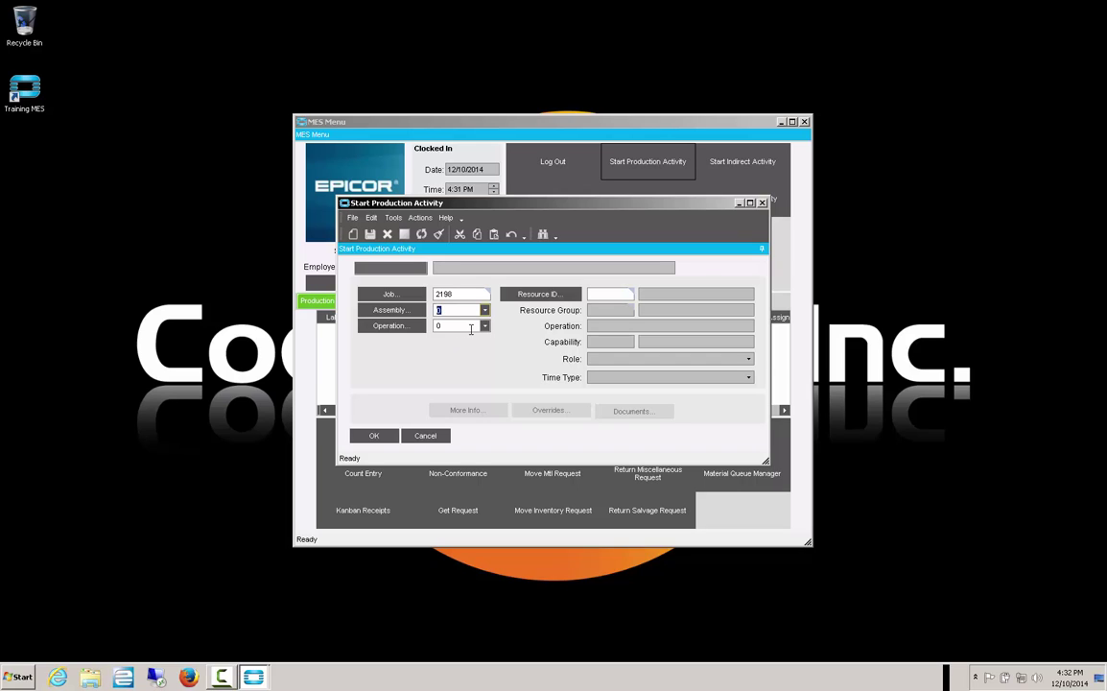
pyautogui.press('Tab')
pyautogui.click(485, 327)
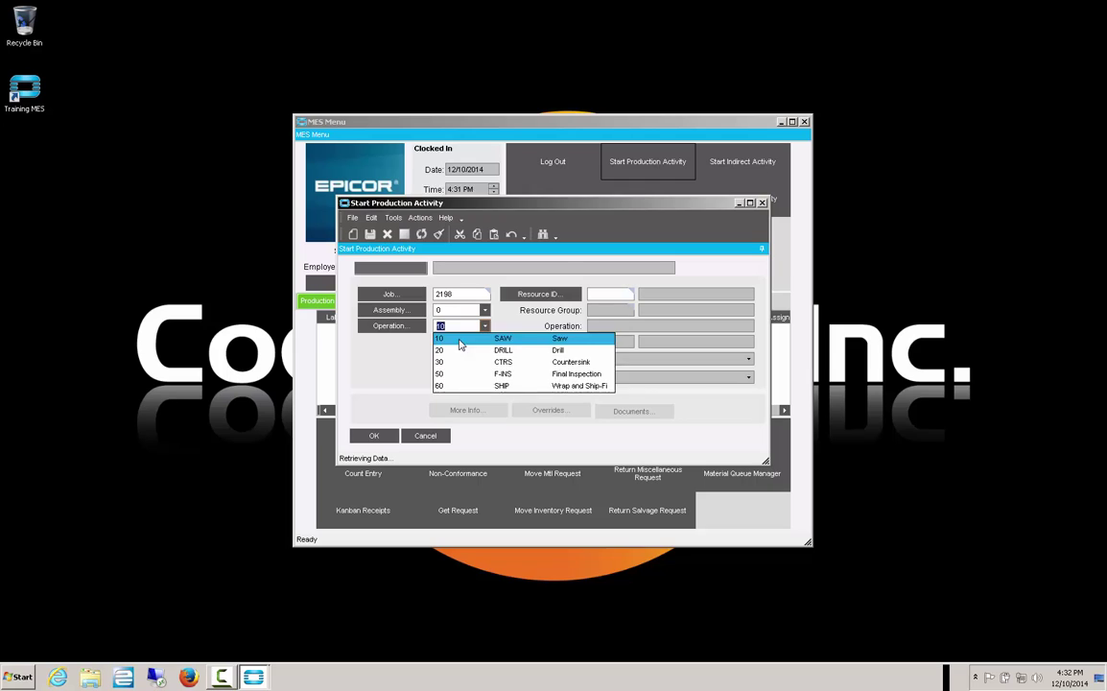
pyautogui.click(460, 340)
pyautogui.click(591, 372)
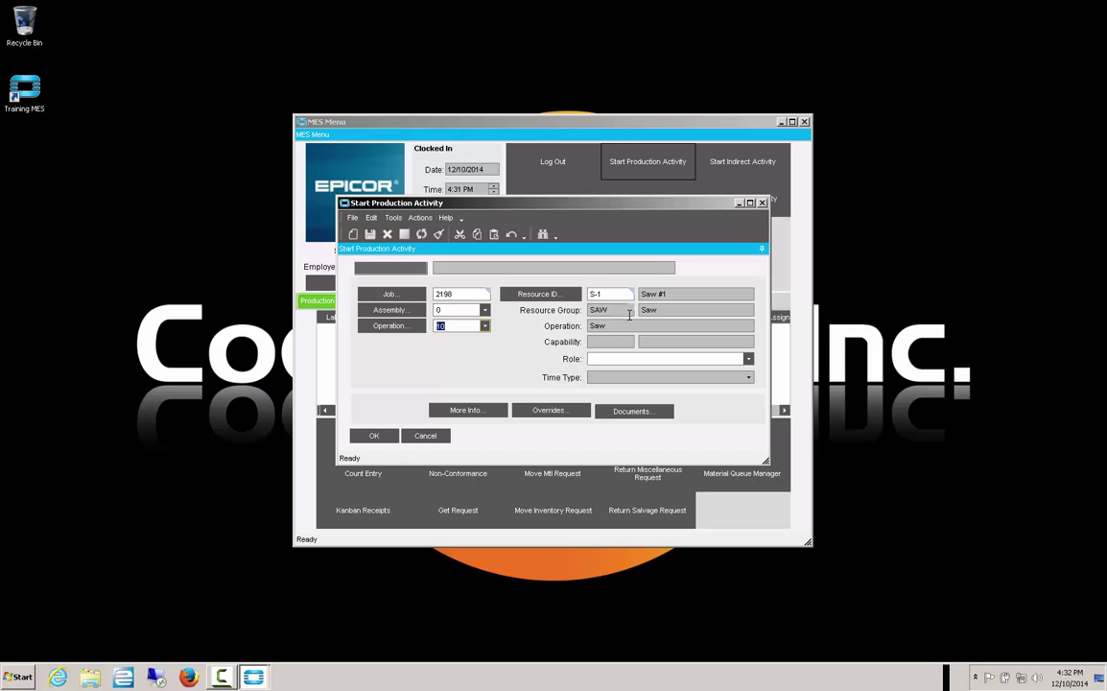
pyautogui.click(613, 326)
pyautogui.click(376, 436)
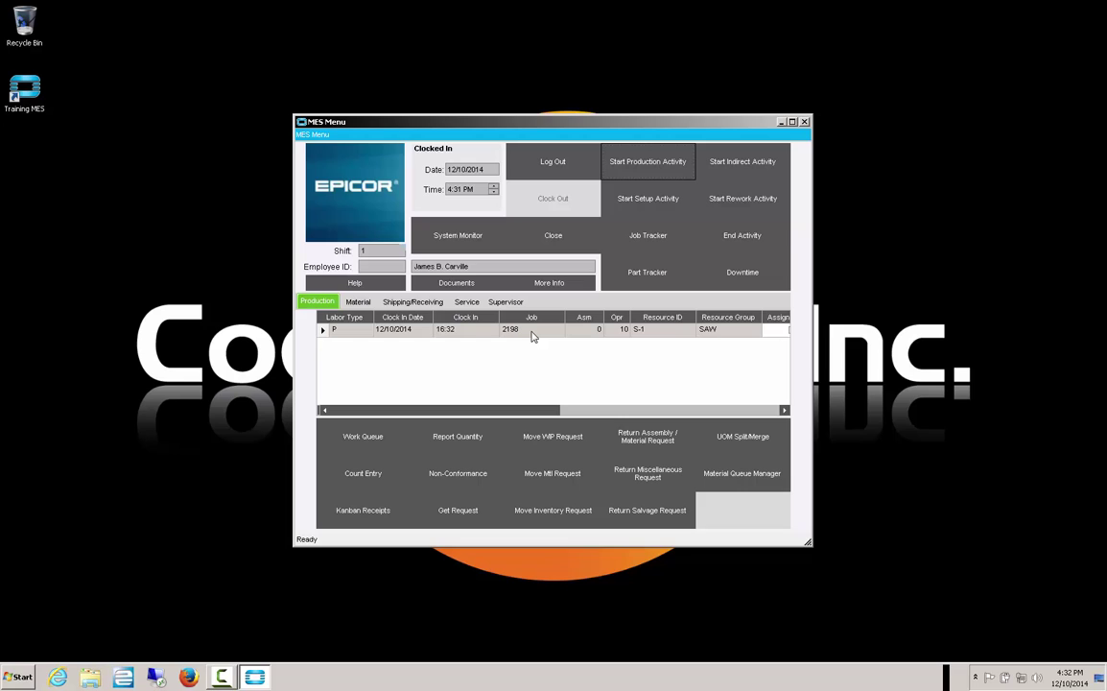
# - Select the clock-in time value, then log the employee out of MES
pyautogui.click(470, 189)
pyautogui.moveTo(470, 189); pyautogui.dragTo(447, 189)
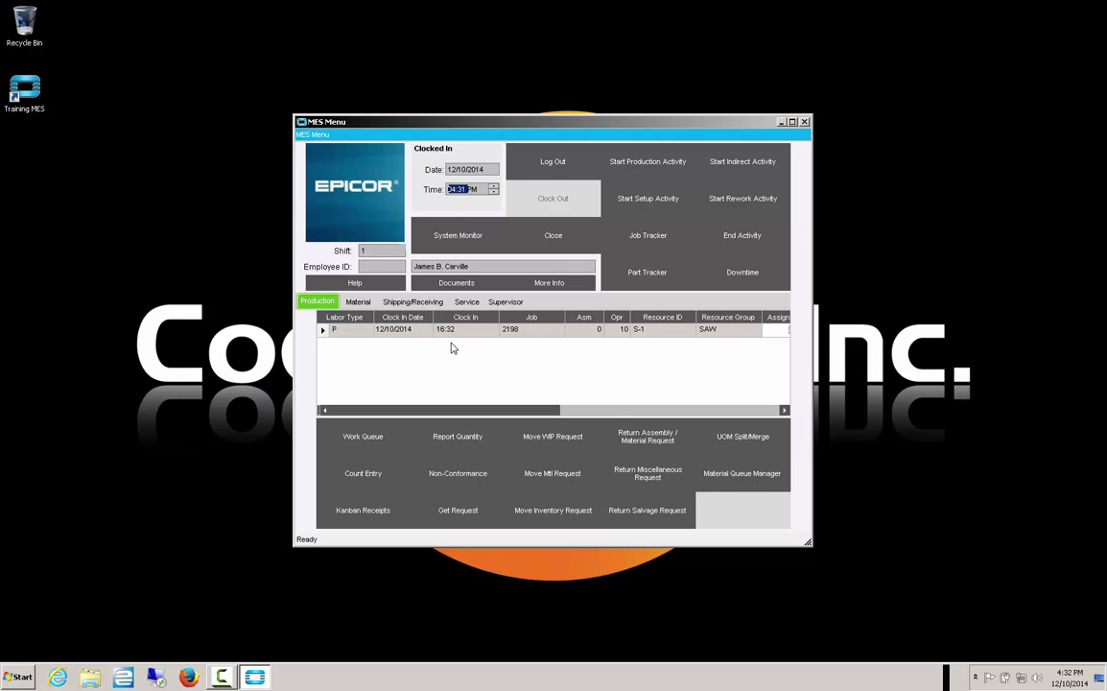
pyautogui.click(552, 161)
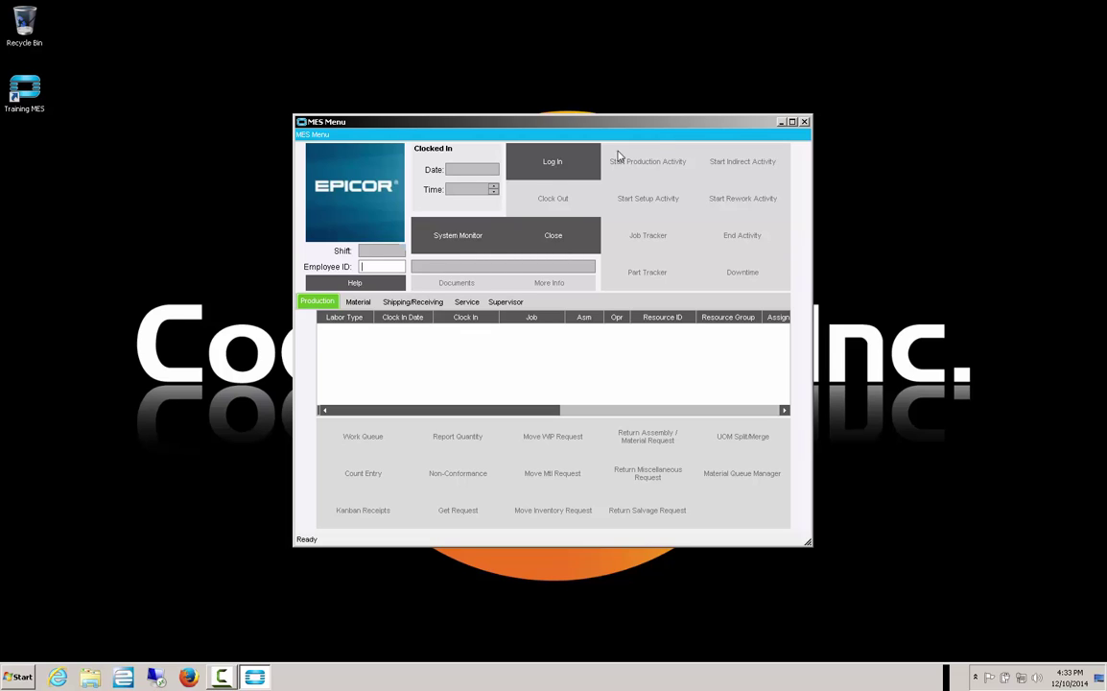
# - Log the employee back in by employee ID through the Select Employee dialog
pyautogui.click(553, 163)
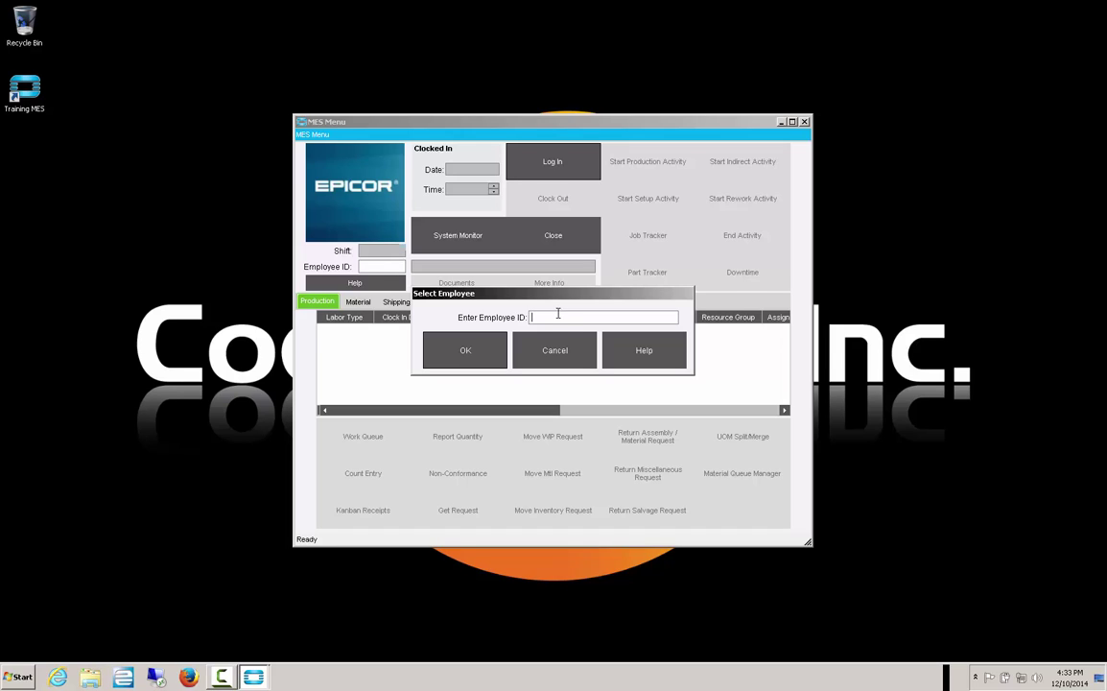
pyautogui.write('100')
pyautogui.click(476, 354)
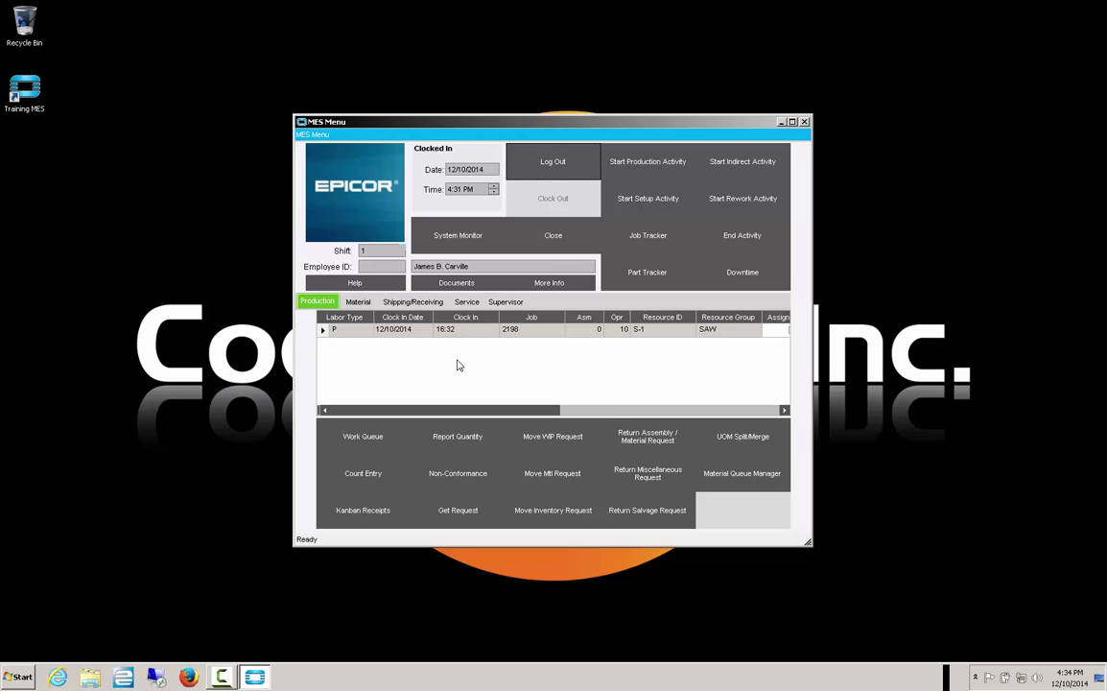
# - Start ending the job 2198 labor with 100 completed and 2 scrapped
pyautogui.click(737, 238)
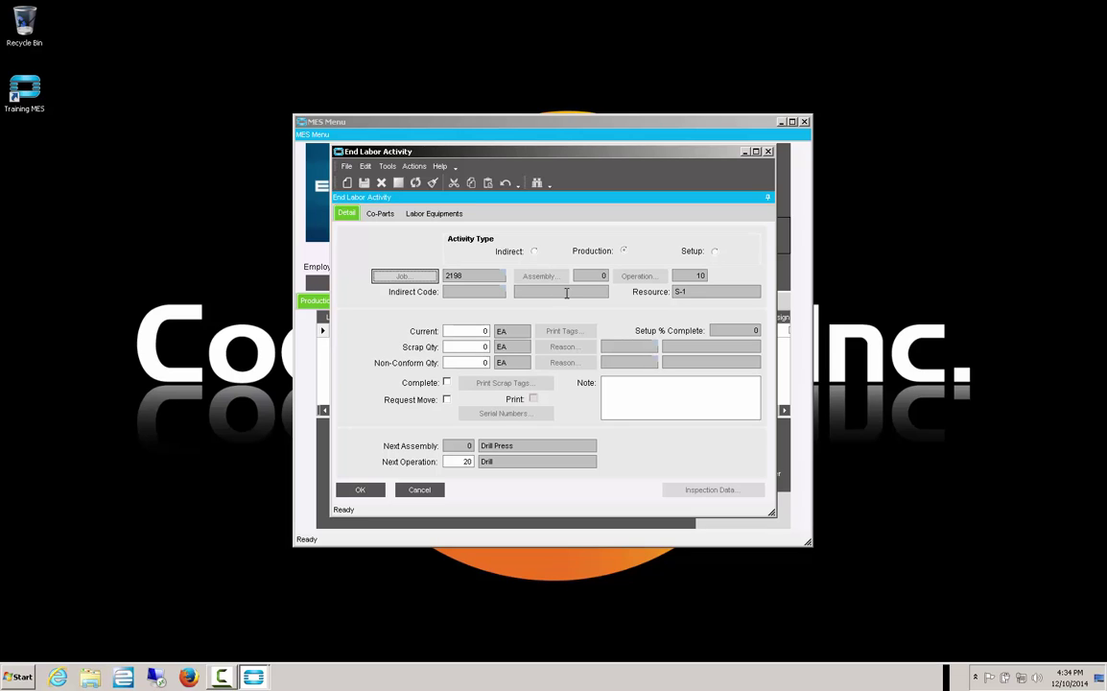
pyautogui.click(471, 332)
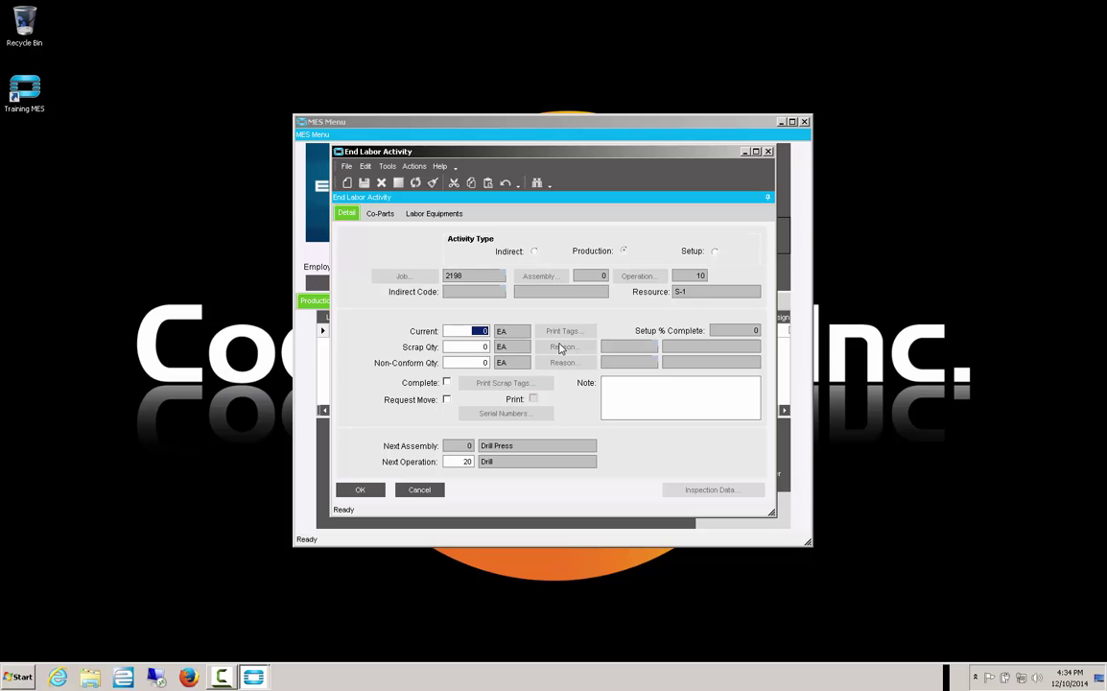
pyautogui.write('100')
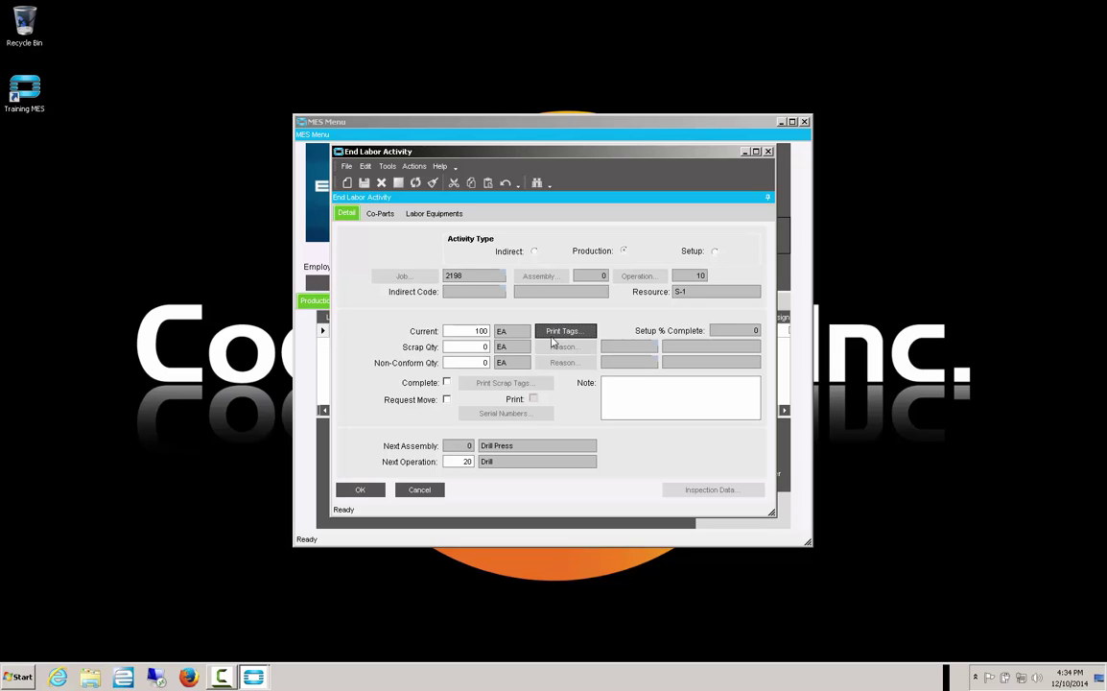
pyautogui.click(480, 348)
pyautogui.write('2')
pyautogui.press('Tab')
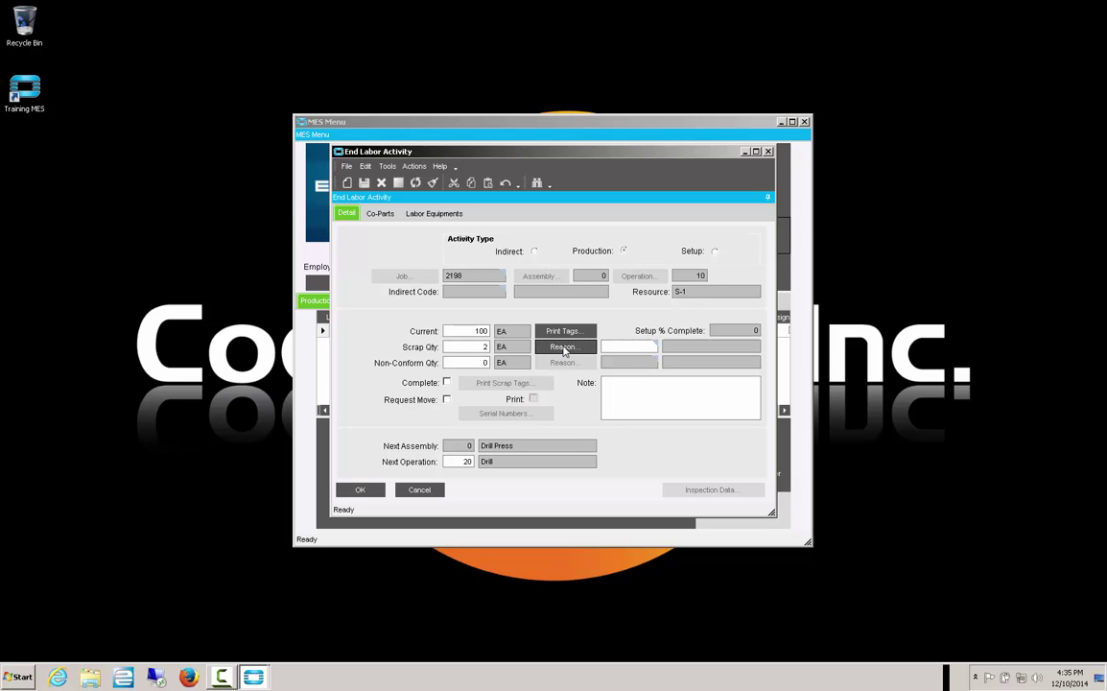
# - Set the scrap reason to BLEM (Scratches, Blemishes) via the reason search
pyautogui.click(564, 348)
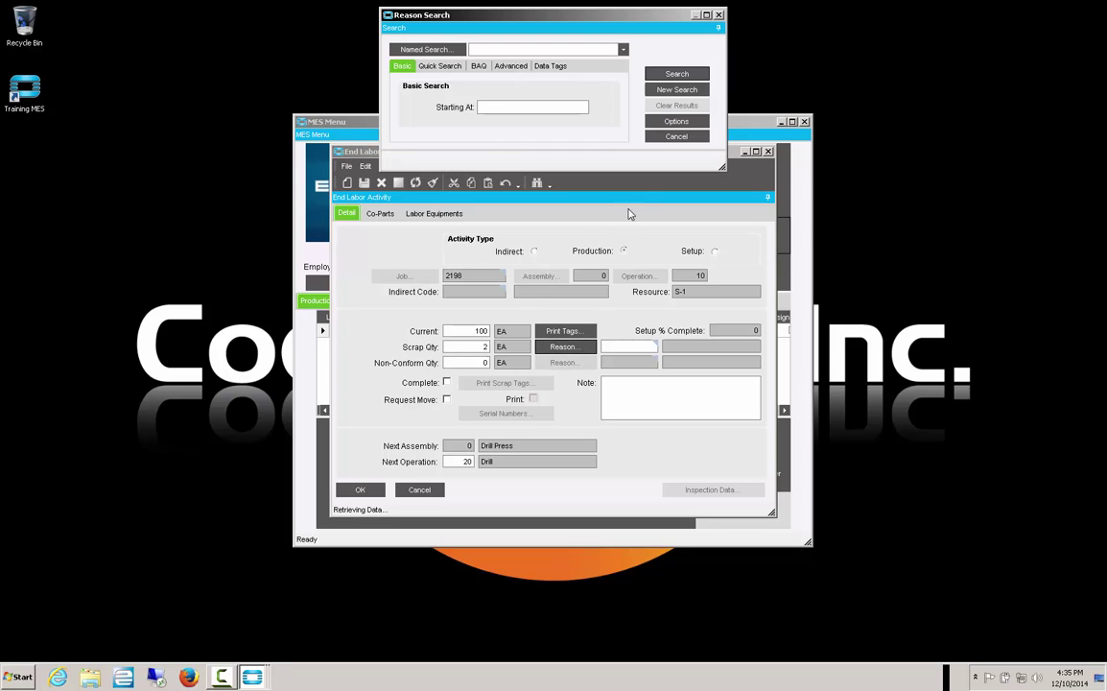
pyautogui.click(683, 75)
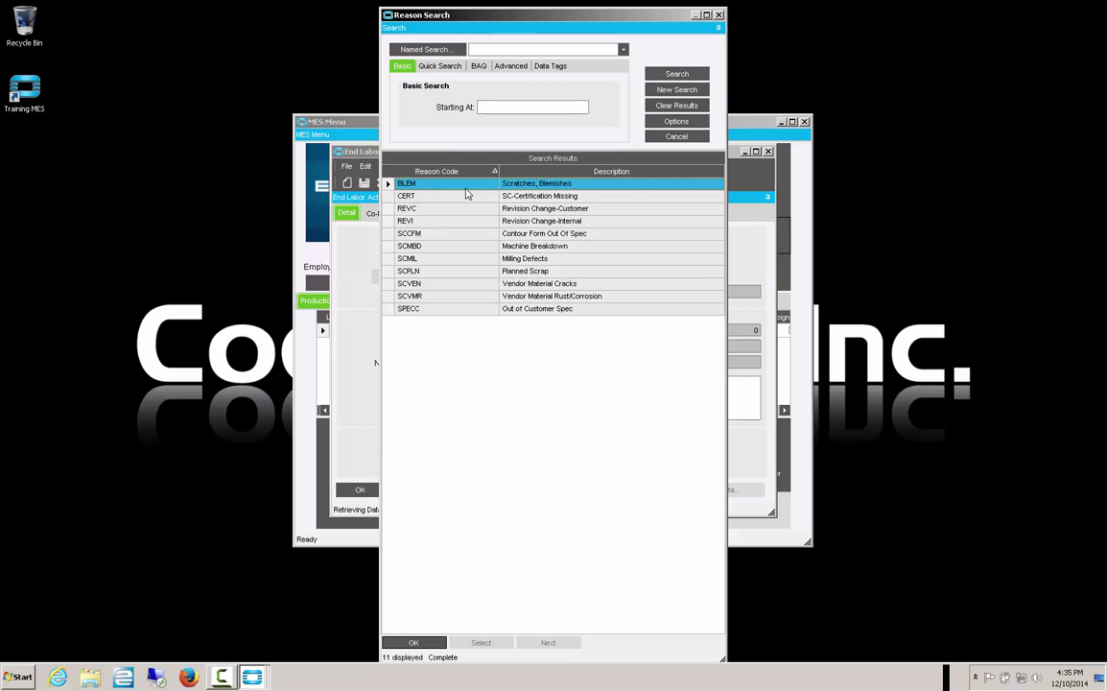
pyautogui.click(414, 641)
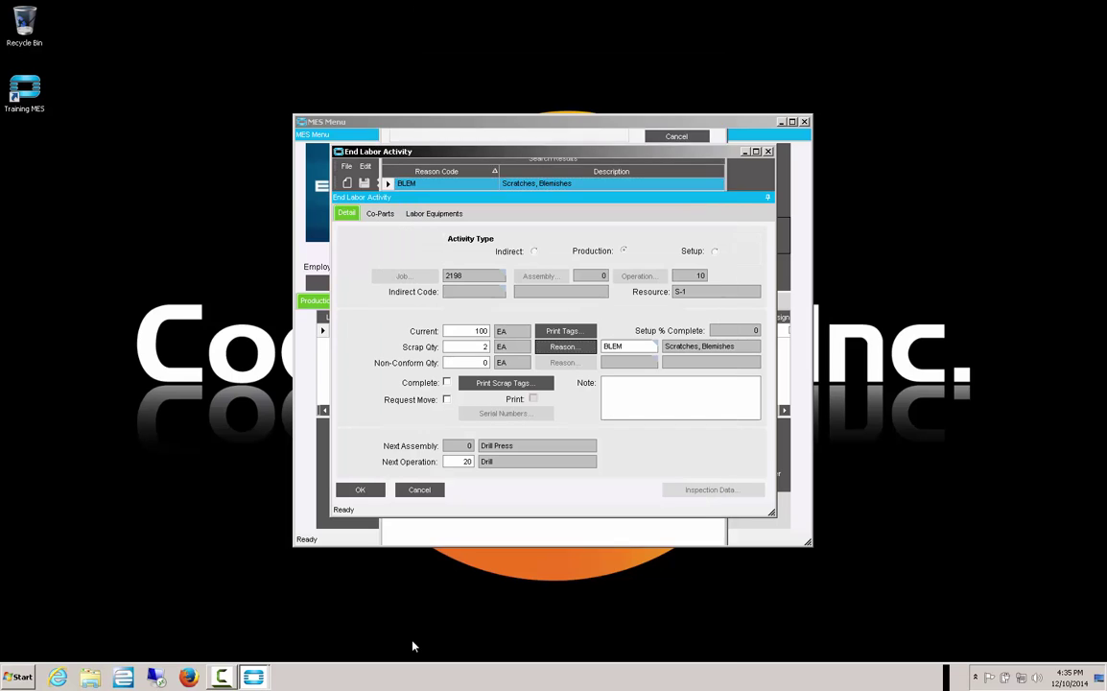
pyautogui.click(640, 347)
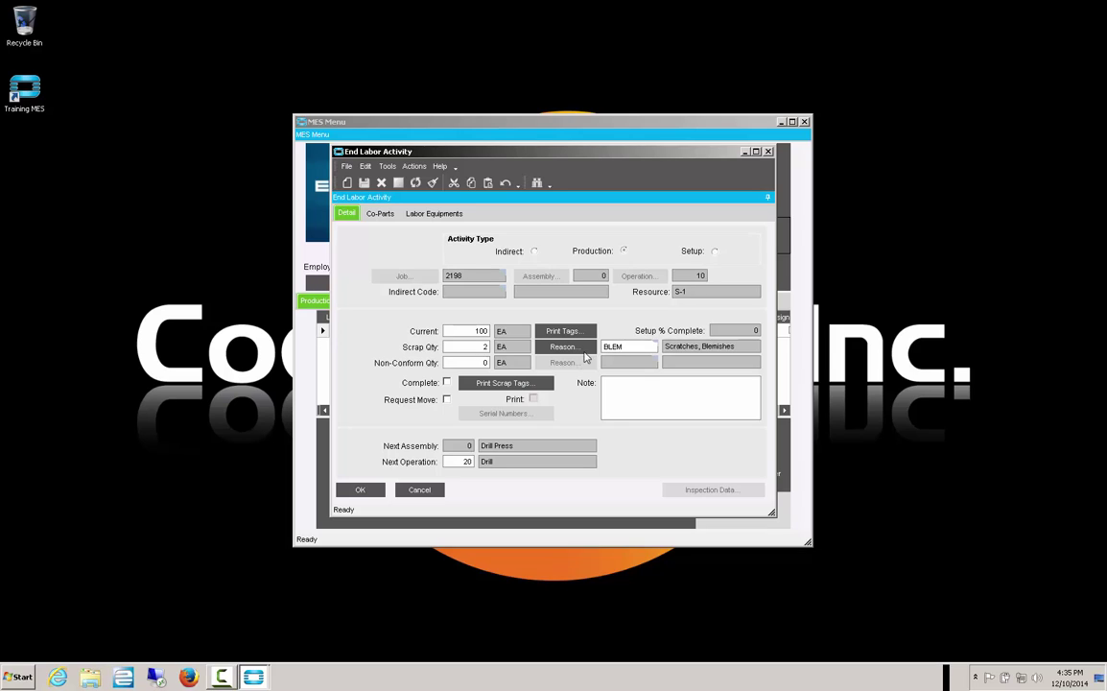
# - Record 1 non-conforming with reason CERT and finish ending the job 2198 labor
pyautogui.click(482, 364)
pyautogui.write('1')
pyautogui.press('Tab')
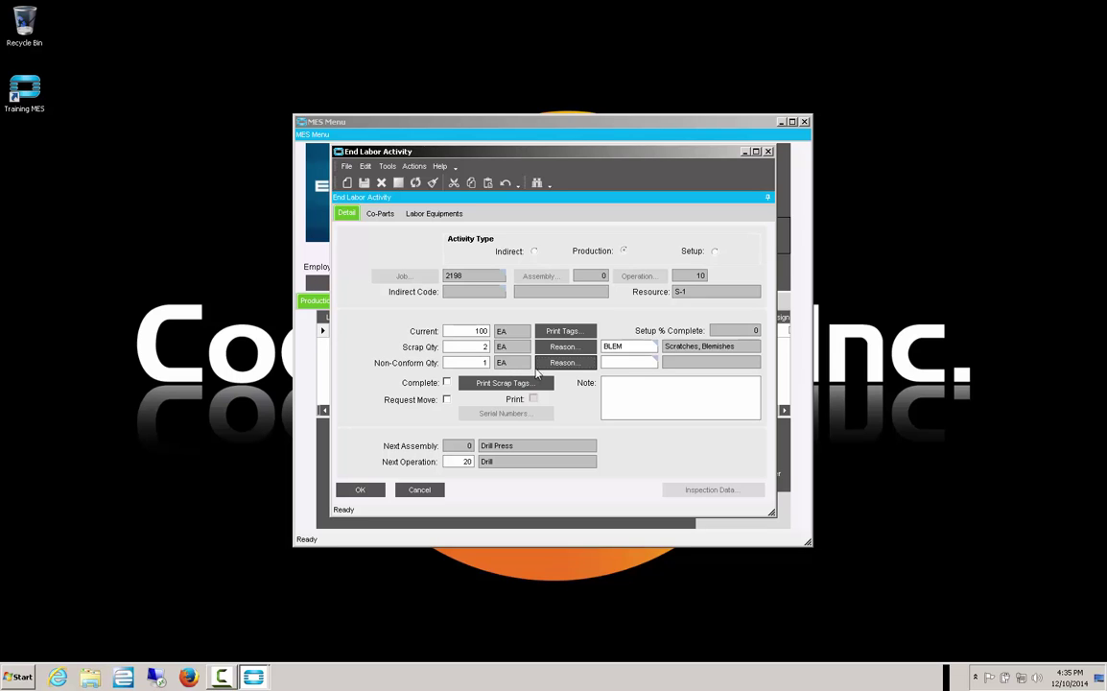
pyautogui.click(560, 363)
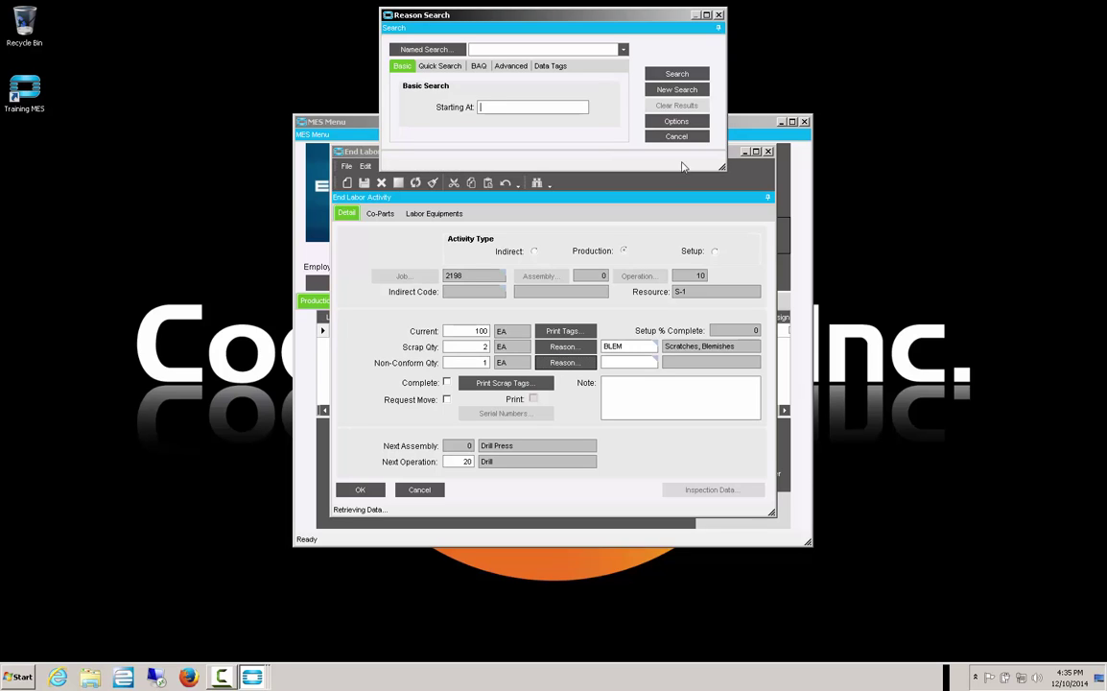
pyautogui.click(676, 75)
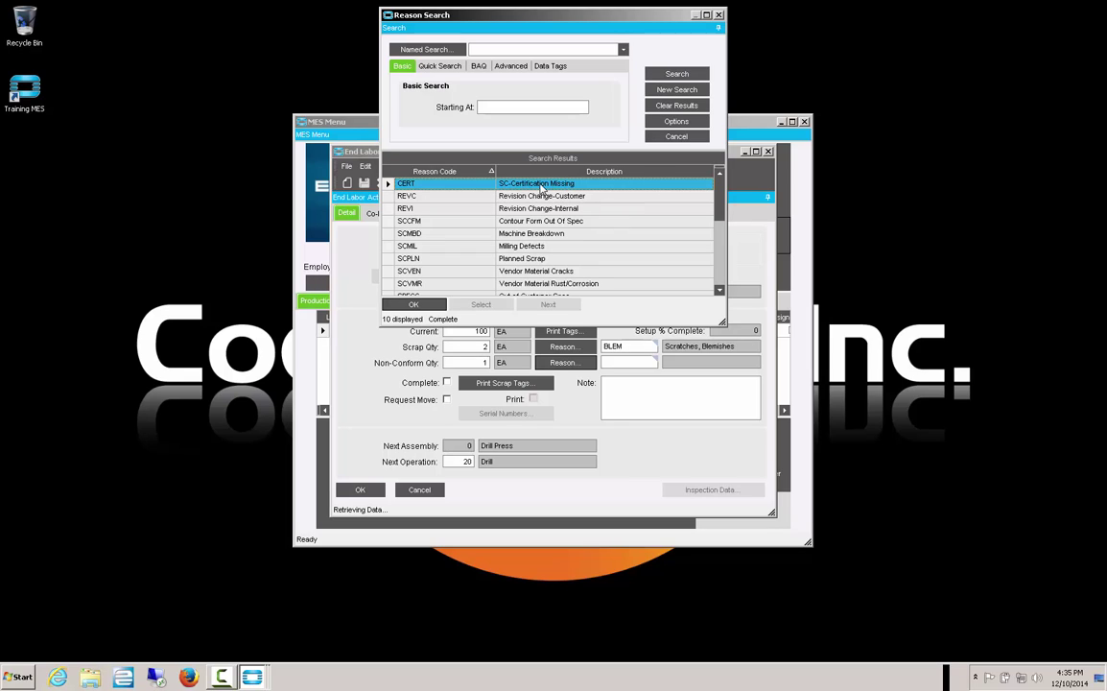
pyautogui.click(425, 304)
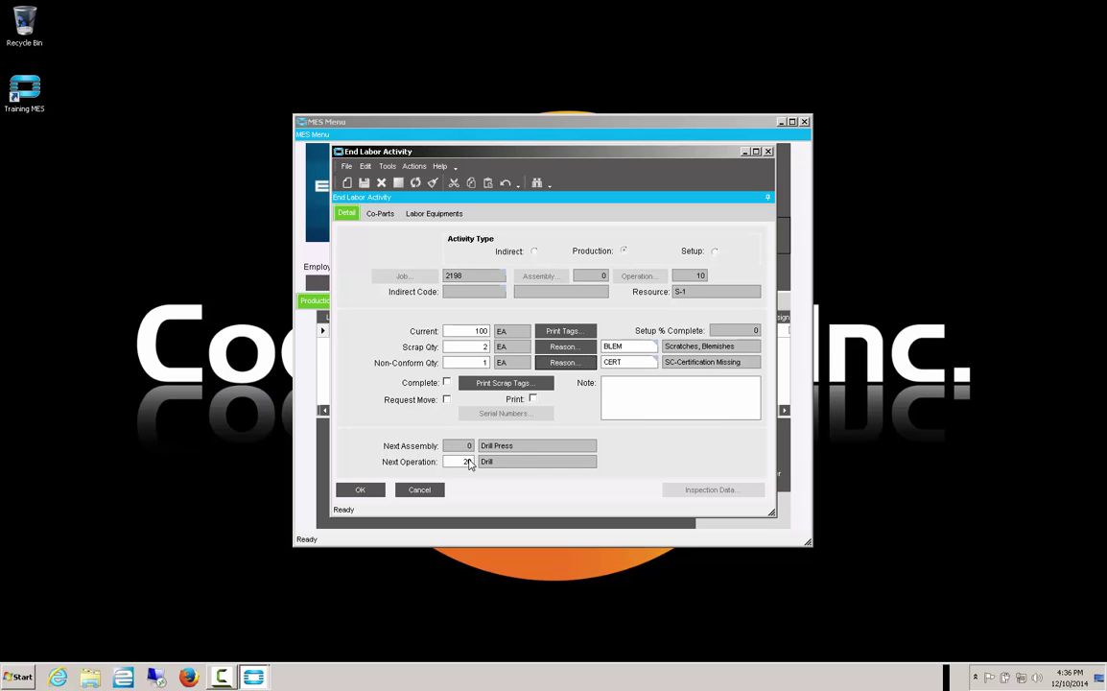
pyautogui.click(363, 491)
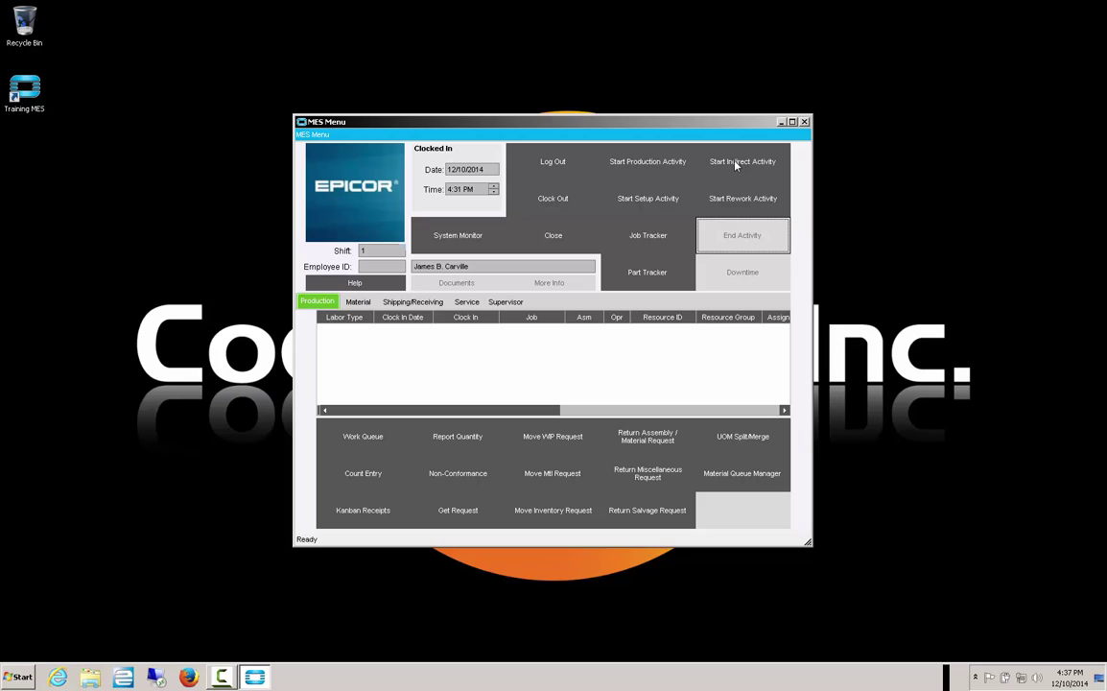
# - Begin an indirect activity with indirect code CLEN (Cleaning-Labor)
pyautogui.click(736, 163)
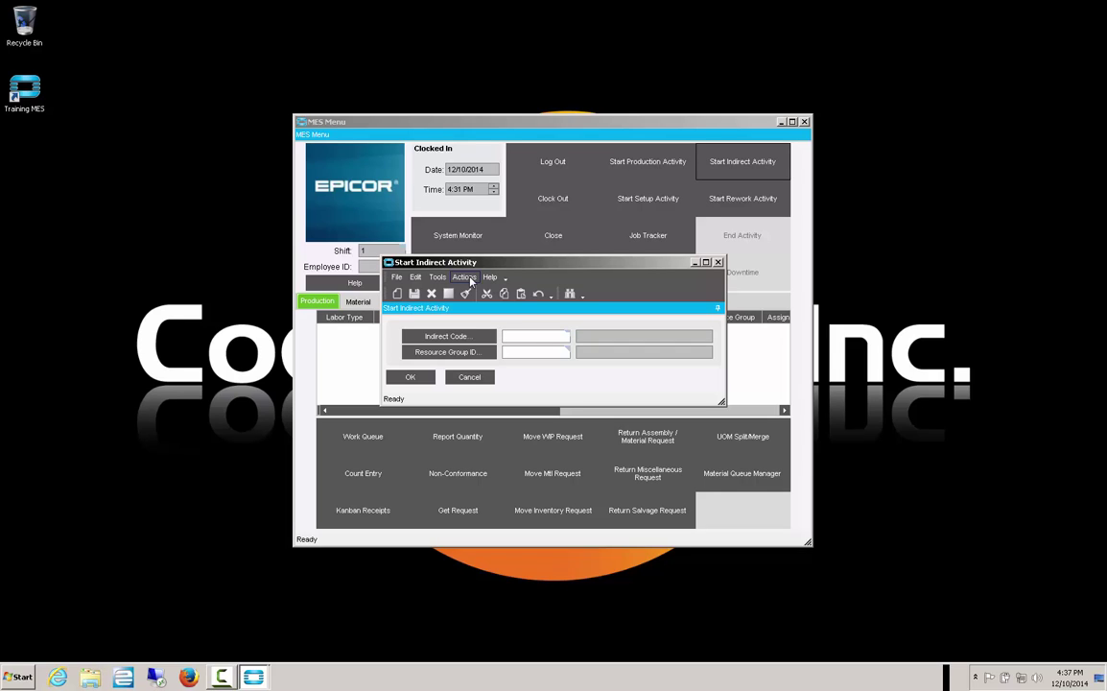
pyautogui.click(437, 339)
pyautogui.click(675, 75)
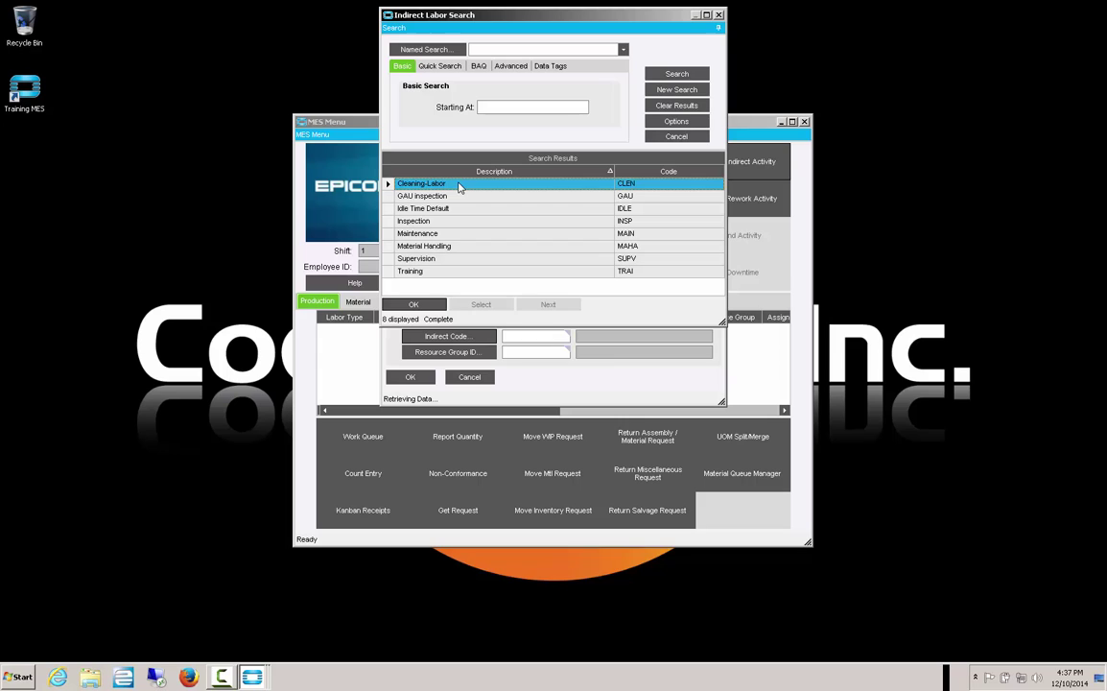
pyautogui.click(429, 306)
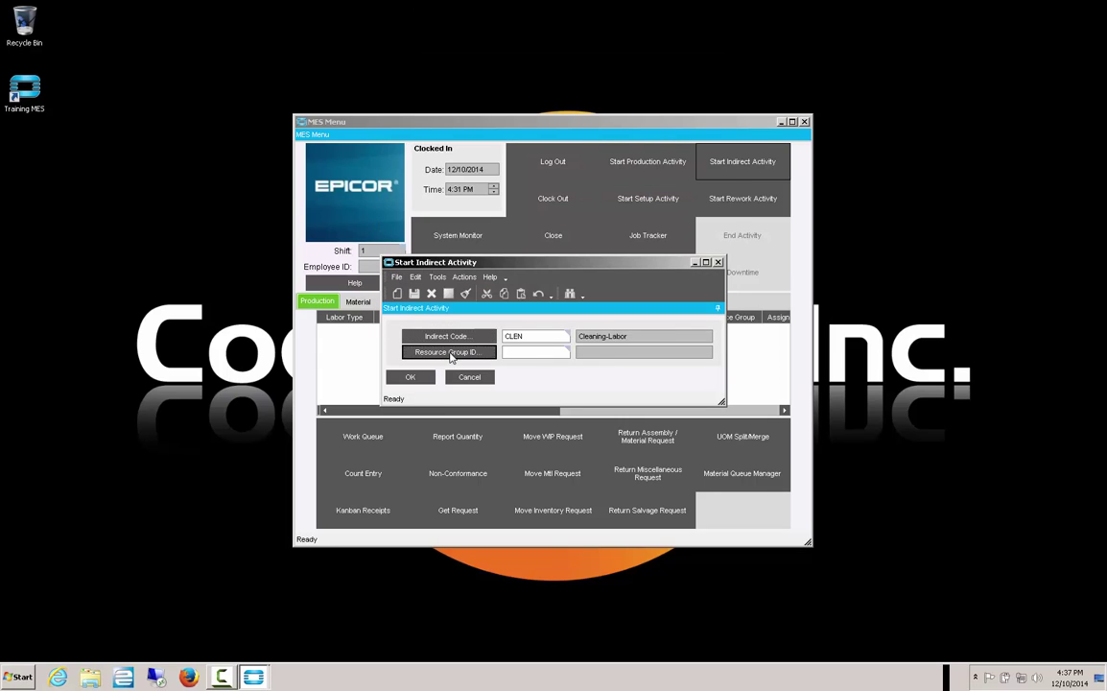
# - Choose resource group SAW and start the indirect cleaning labor
pyautogui.click(448, 353)
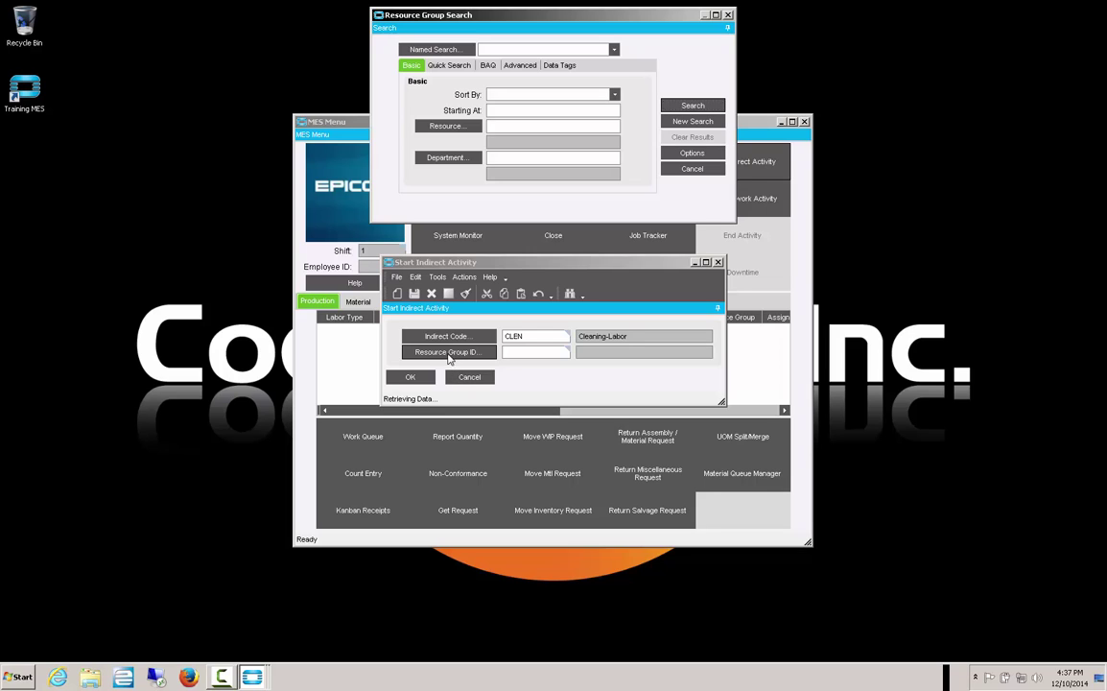
pyautogui.click(693, 106)
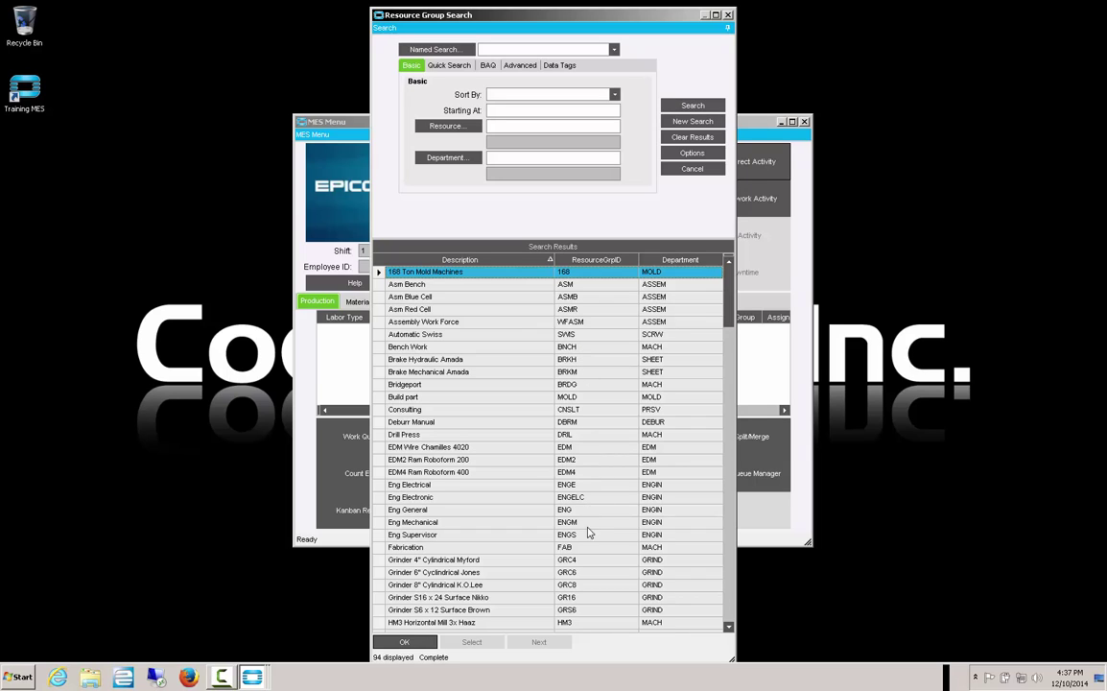
pyautogui.click(731, 564)
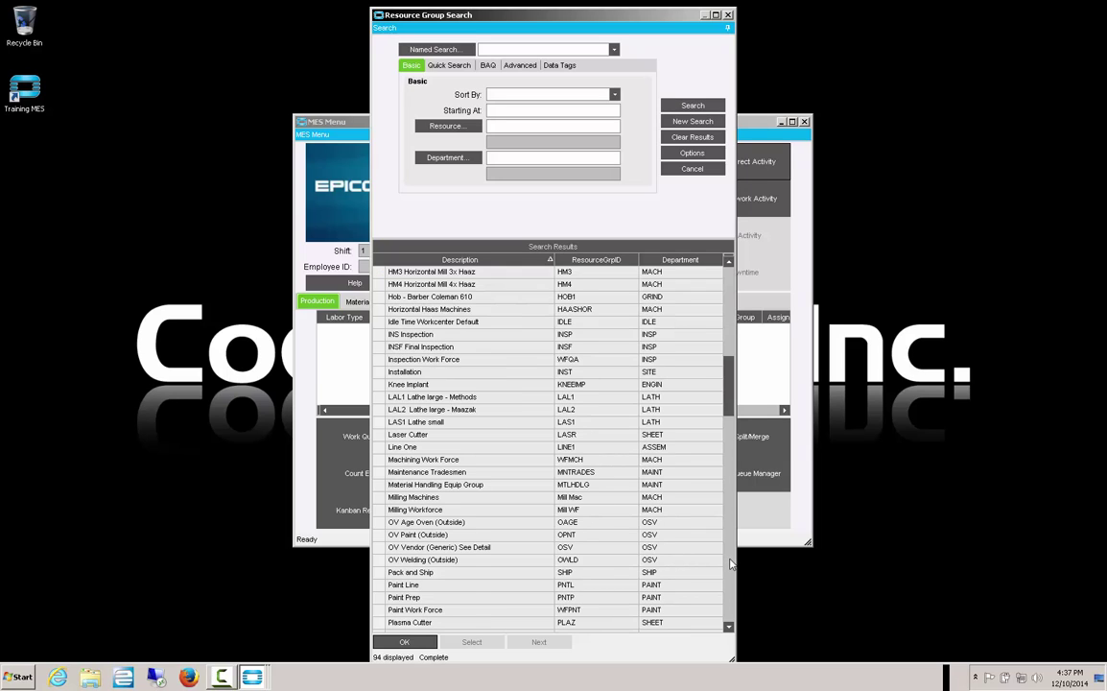
pyautogui.click(730, 564)
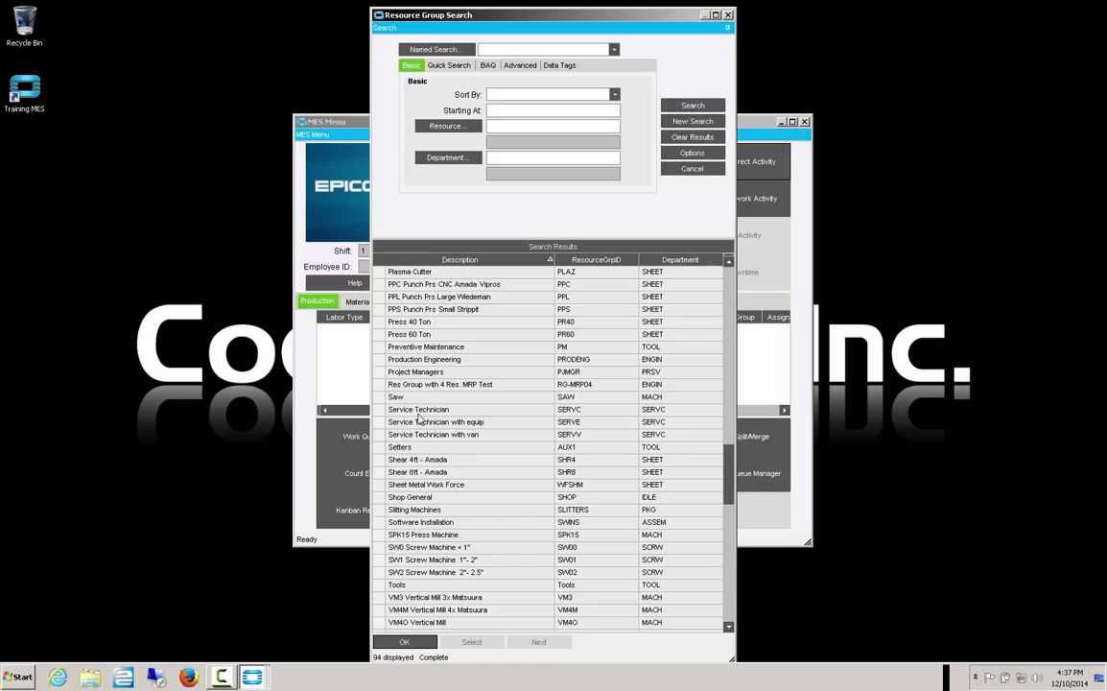
pyautogui.click(395, 396)
pyautogui.click(404, 643)
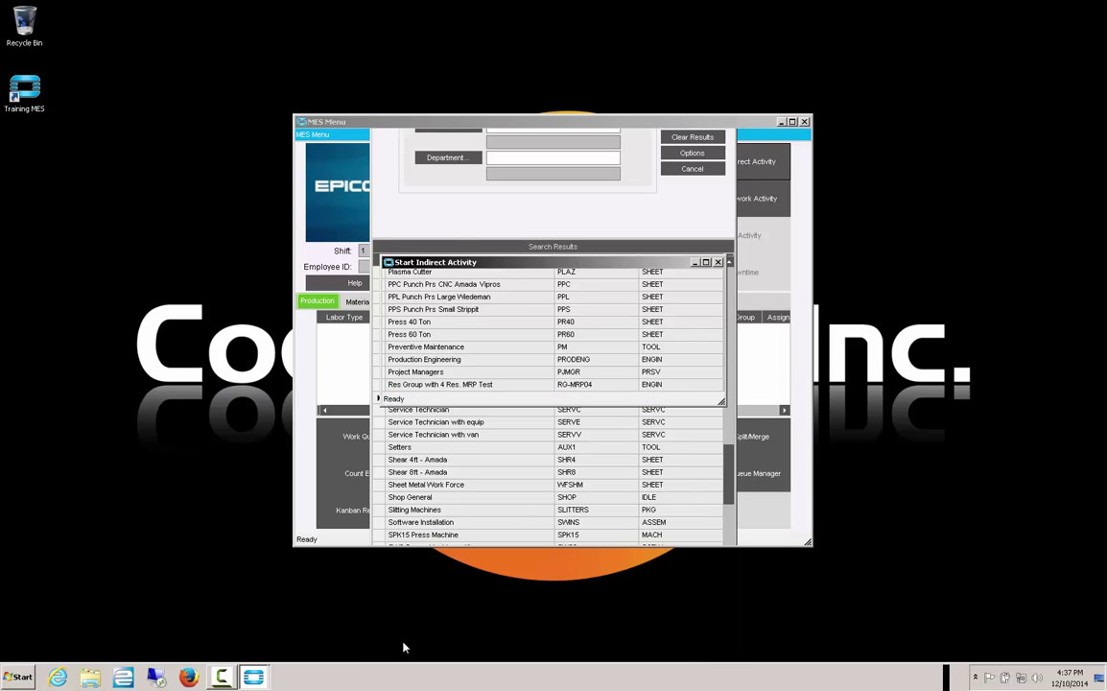
pyautogui.click(412, 378)
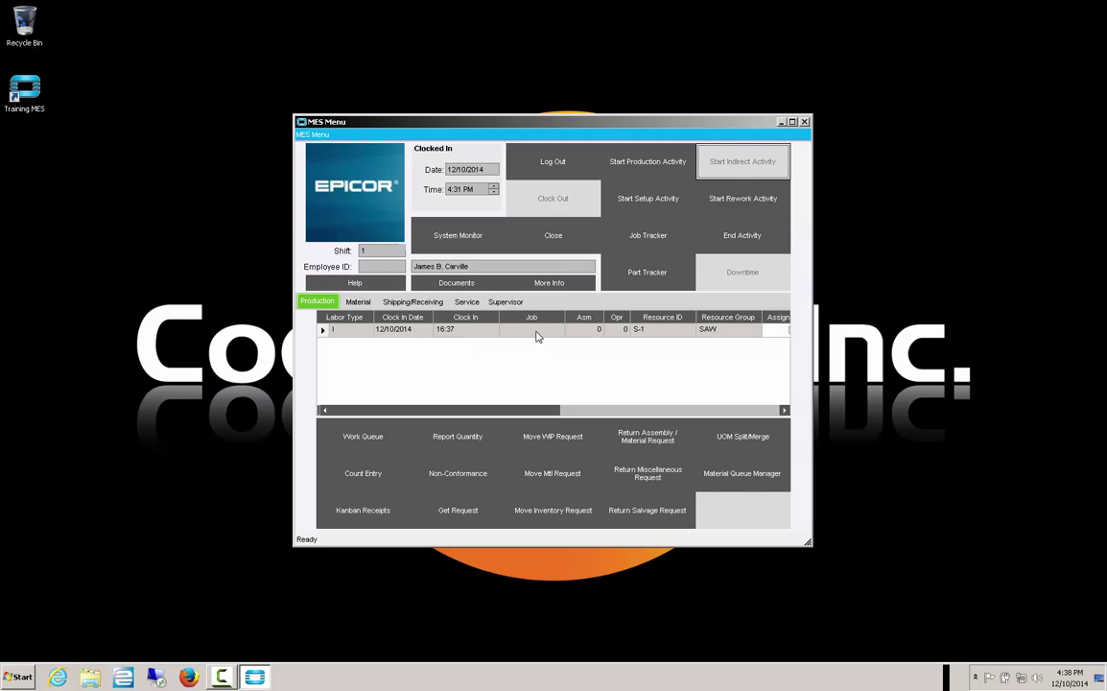
pyautogui.click(701, 411)
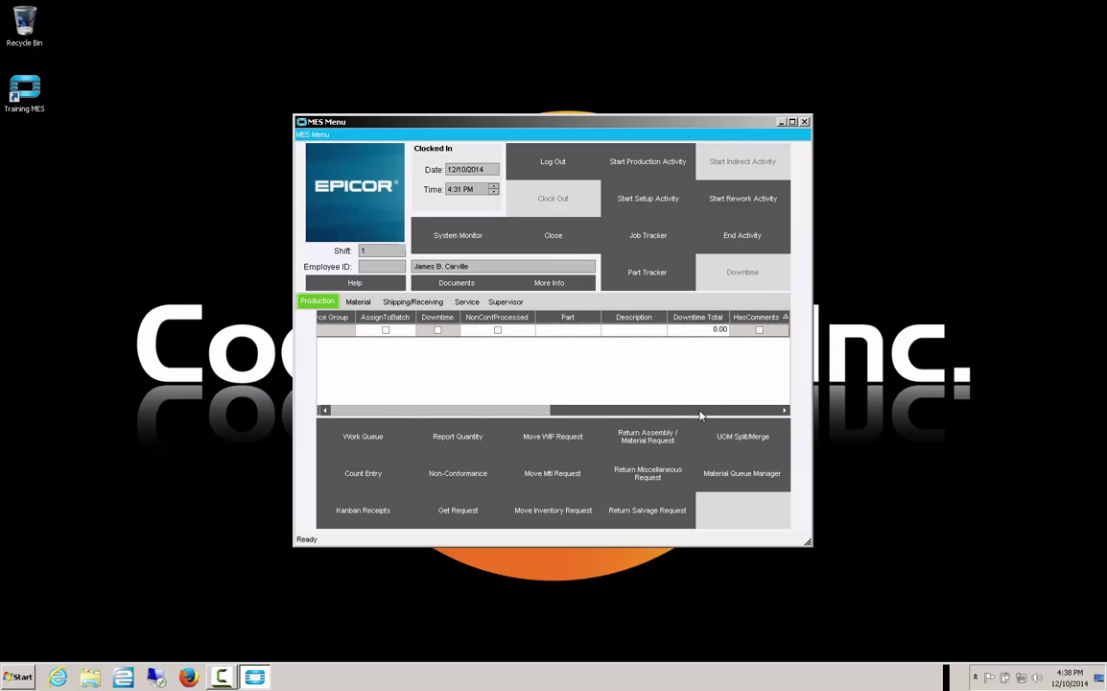
pyautogui.click(494, 409)
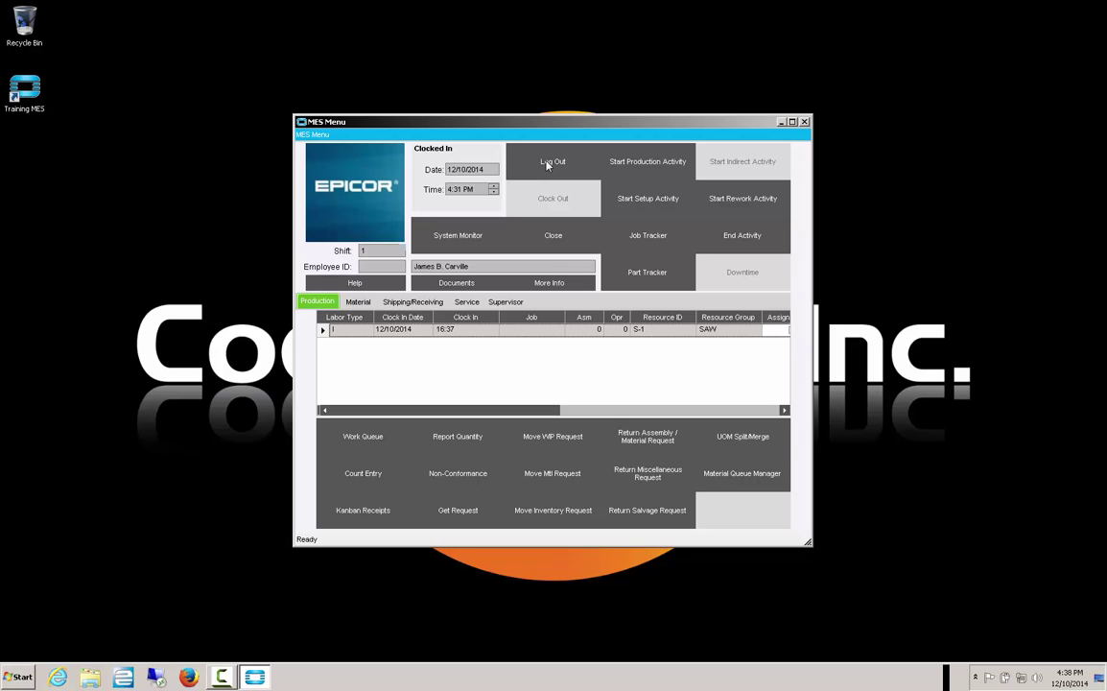
pyautogui.click(551, 162)
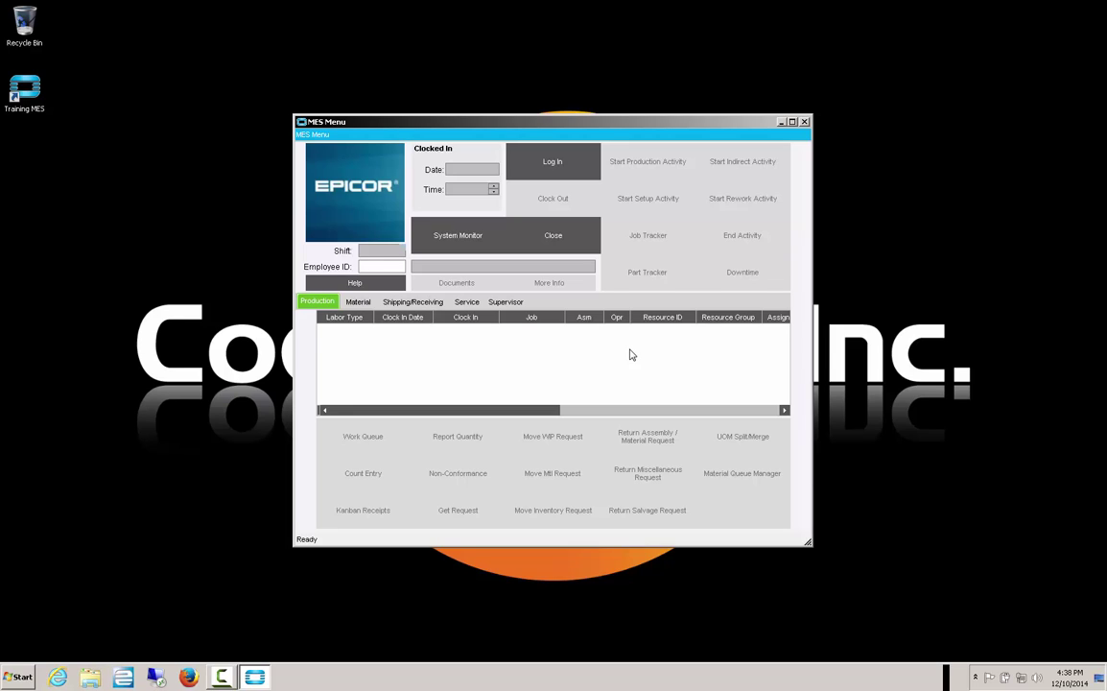
pyautogui.click(382, 267)
pyautogui.write('100')
pyautogui.press('Return')
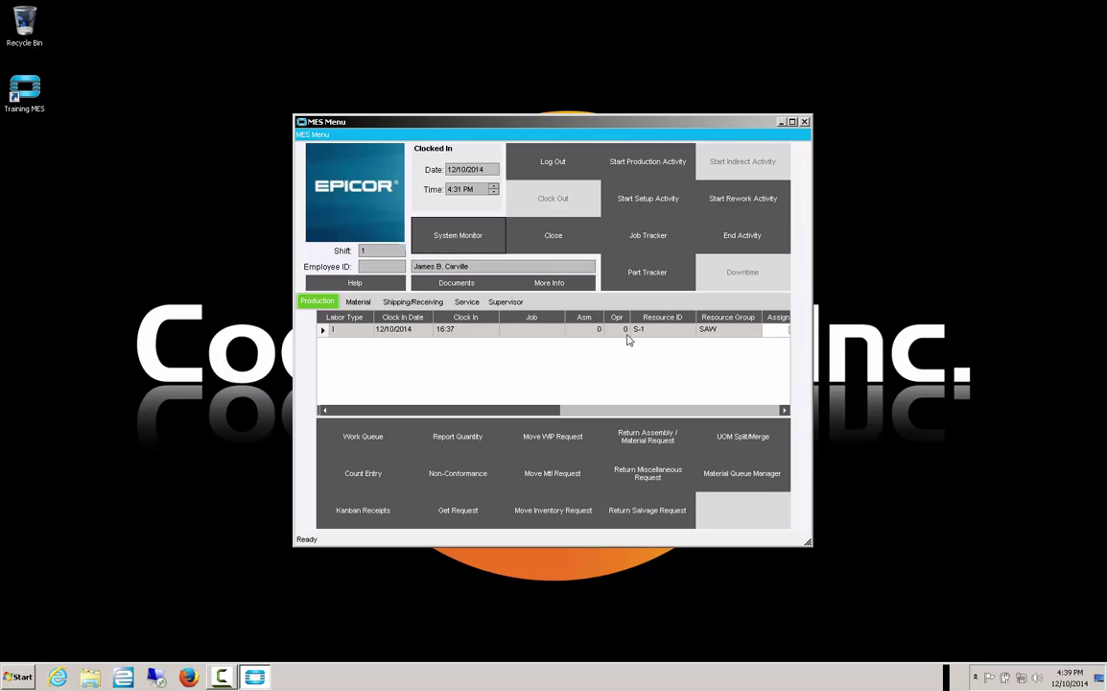
# - End the running CLEN Cleaning-Labor indirect activity in End Labor Activity
pyautogui.click(771, 411)
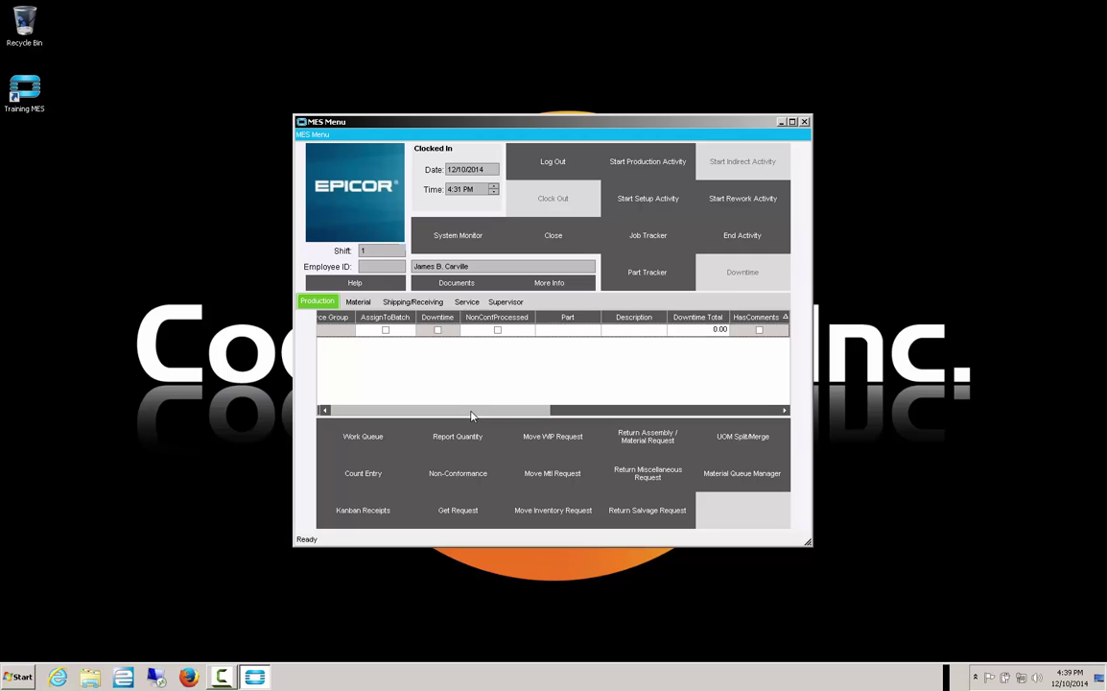
pyautogui.click(442, 410)
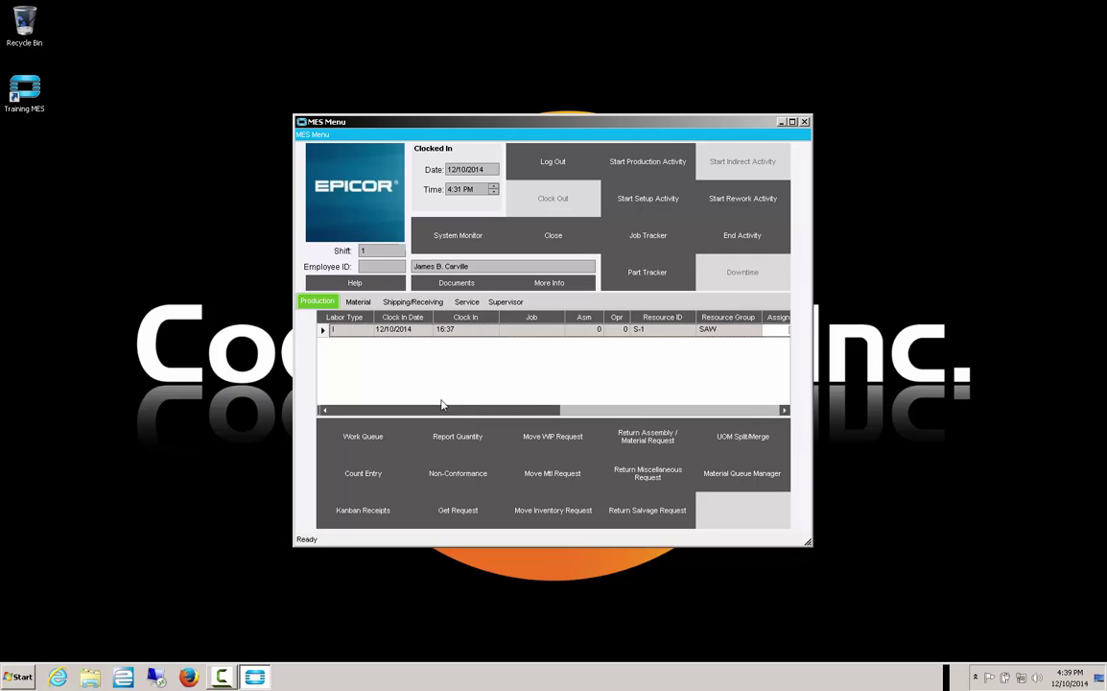
pyautogui.click(736, 239)
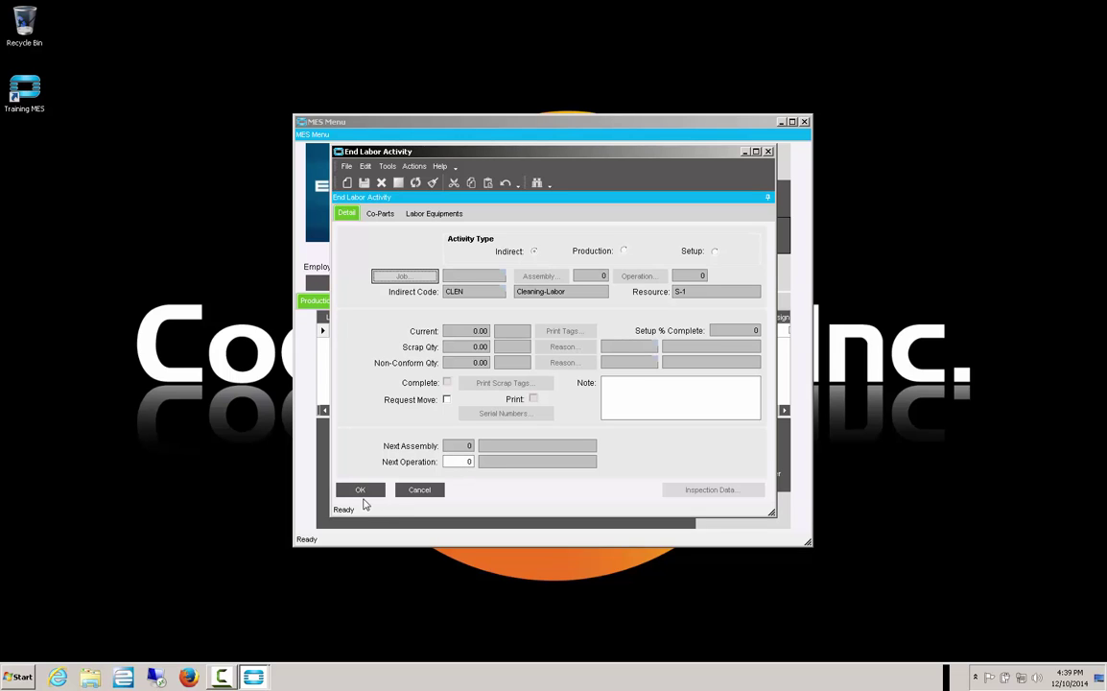
pyautogui.click(360, 491)
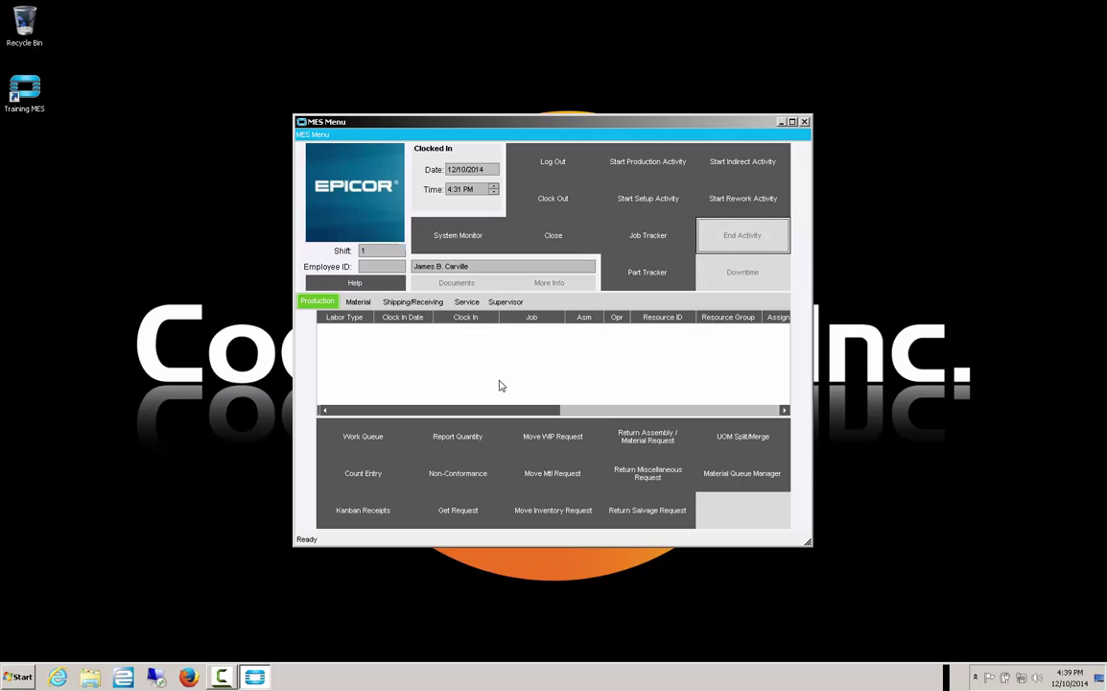
# - Start a setup activity and search for and select job 2198
pyautogui.click(640, 201)
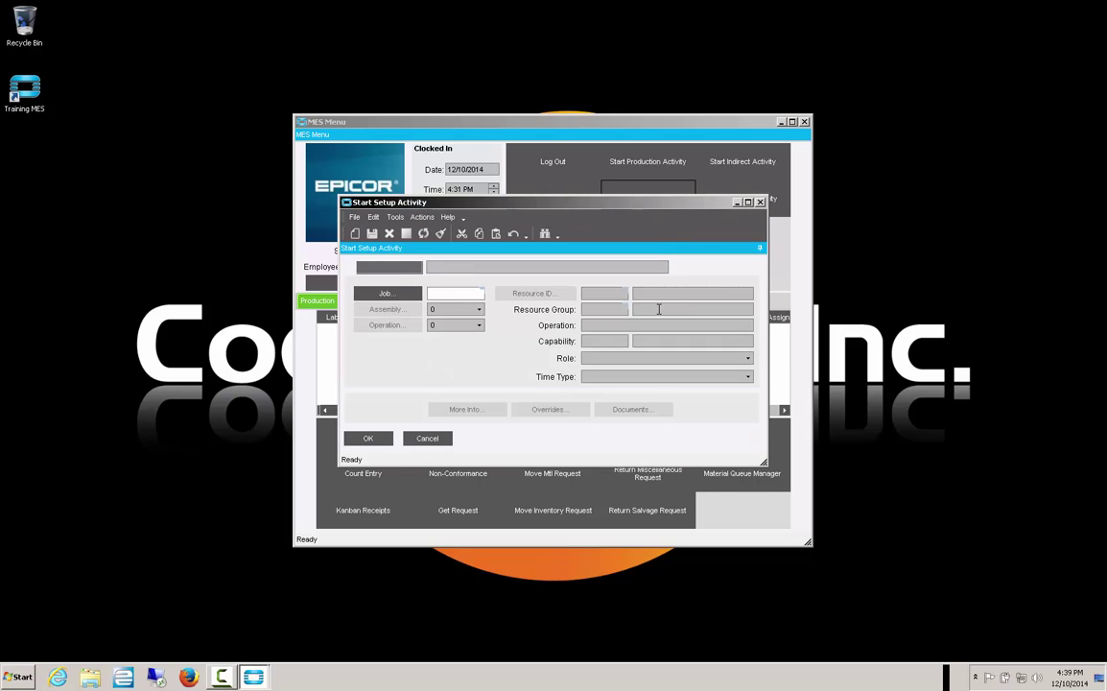
pyautogui.click(402, 301)
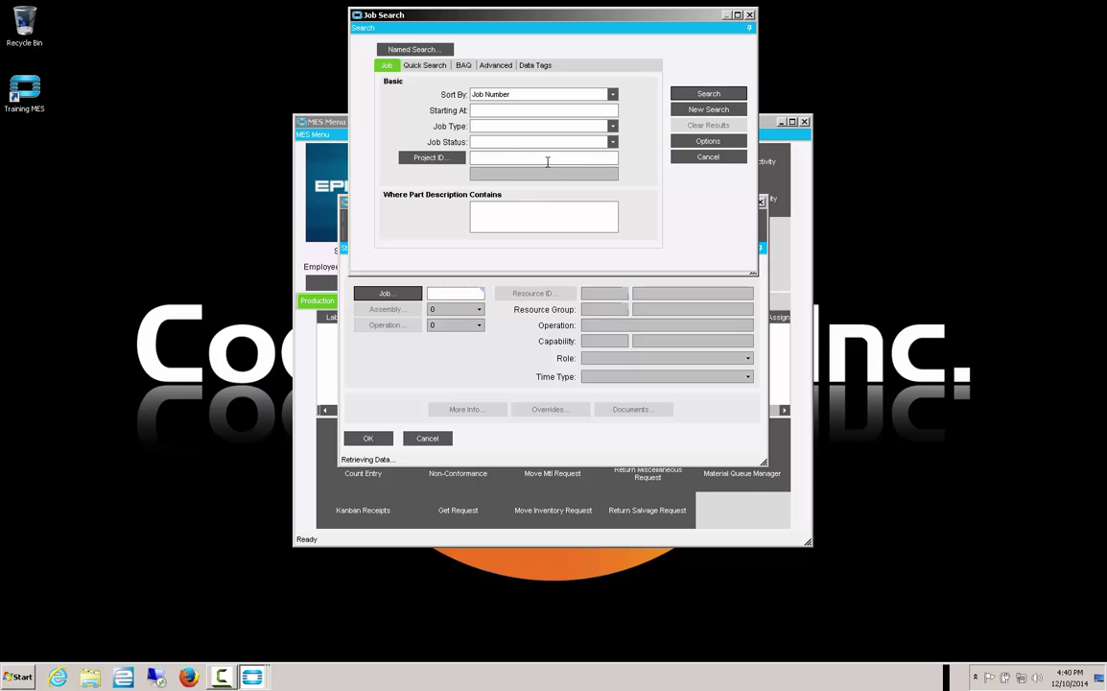
pyautogui.click(679, 93)
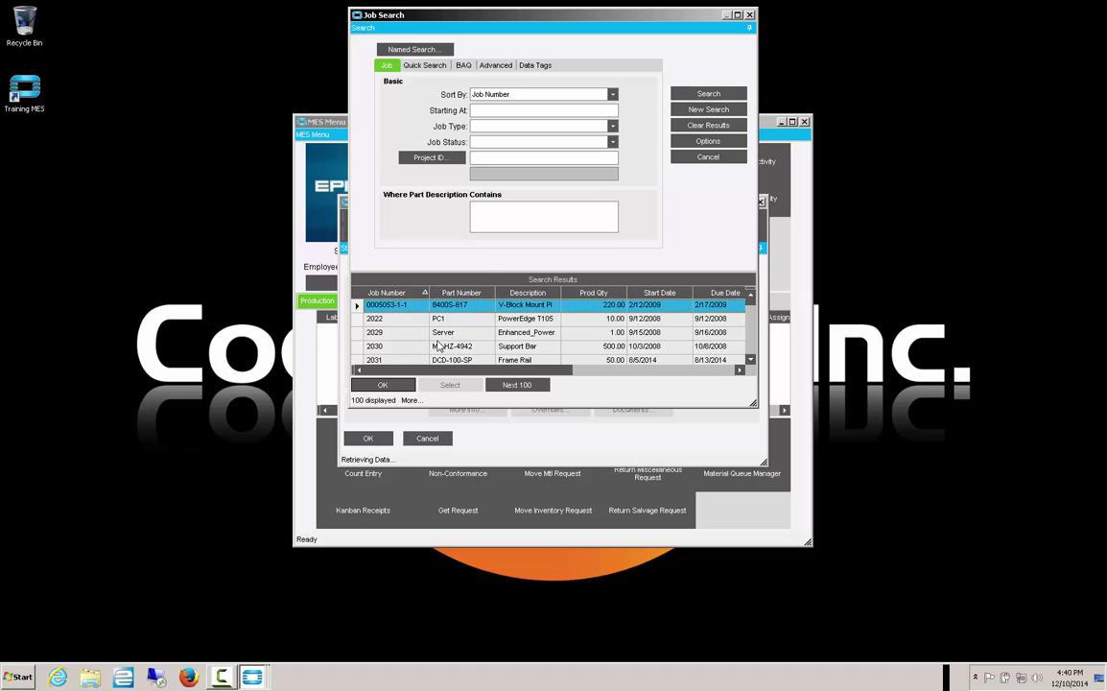
pyautogui.click(509, 111)
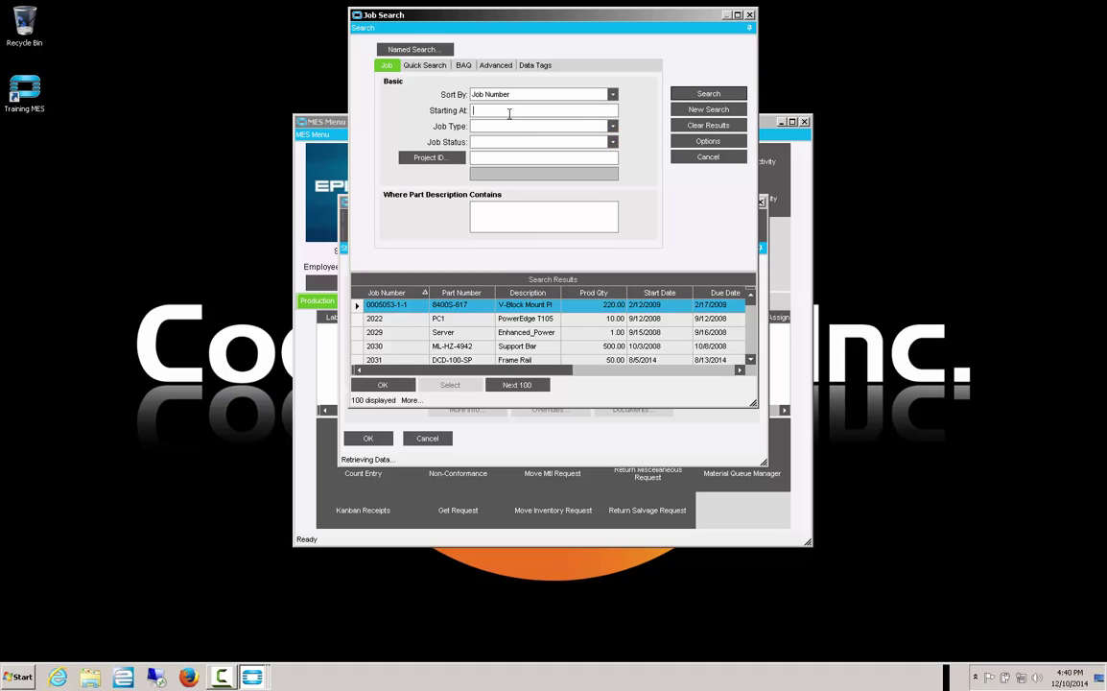
pyautogui.write('2198')
pyautogui.press('Tab')
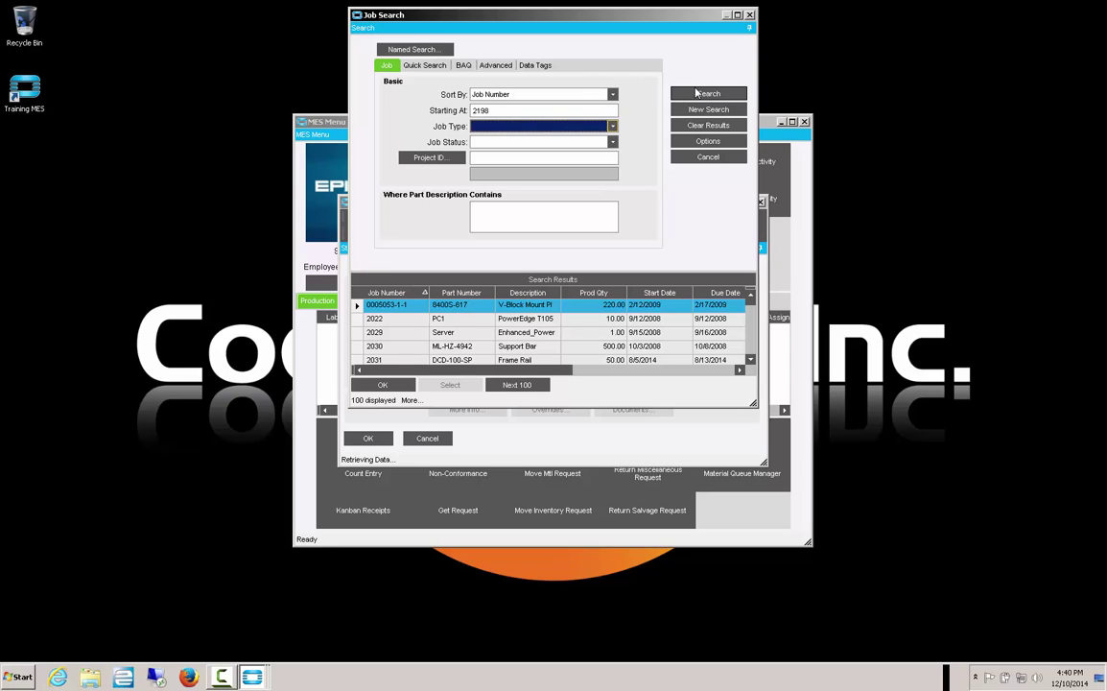
pyautogui.click(697, 93)
pyautogui.click(382, 384)
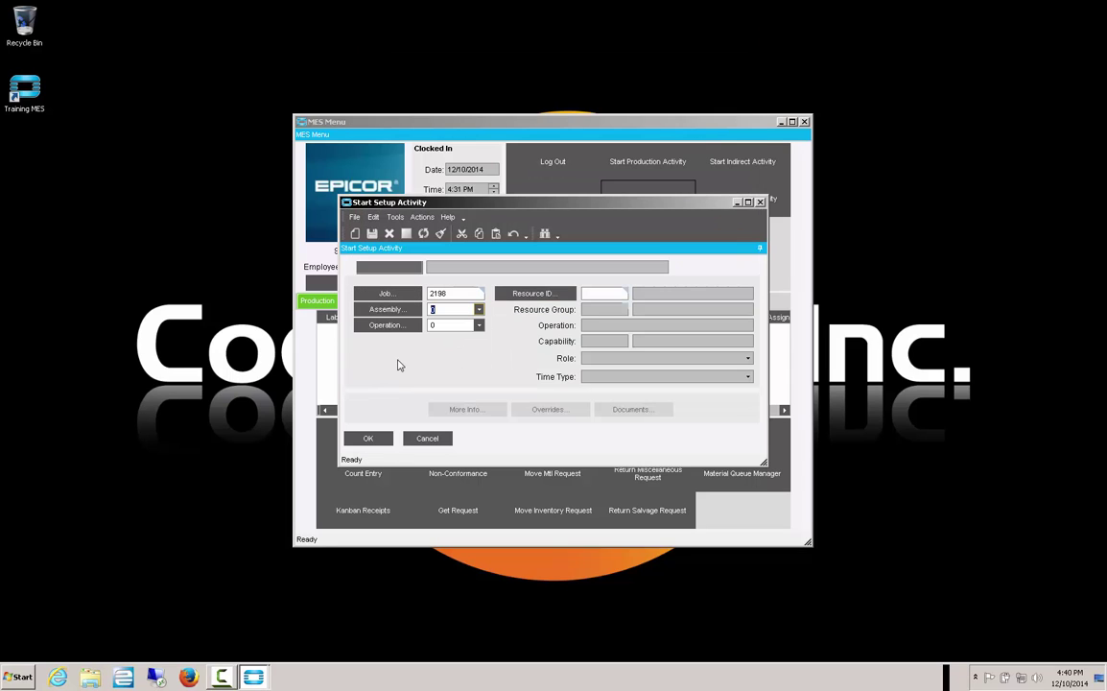
# - Choose operation 20 DRILL, accept the previous-operation warning, and start the setup on D-33
pyautogui.click(456, 325)
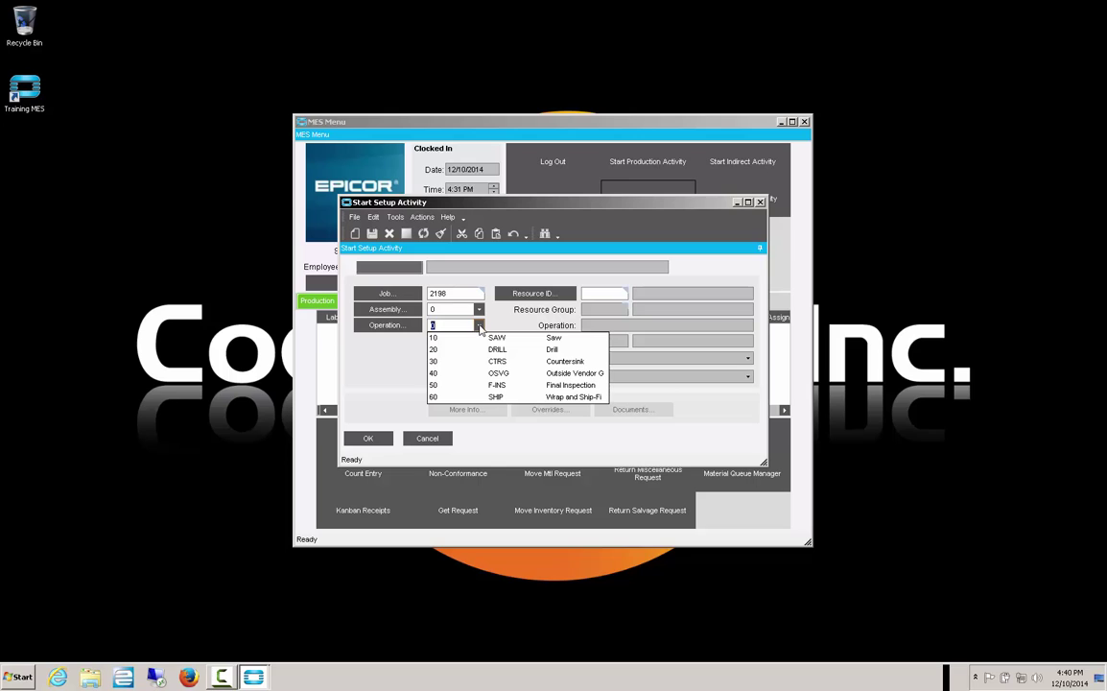
pyautogui.click(435, 350)
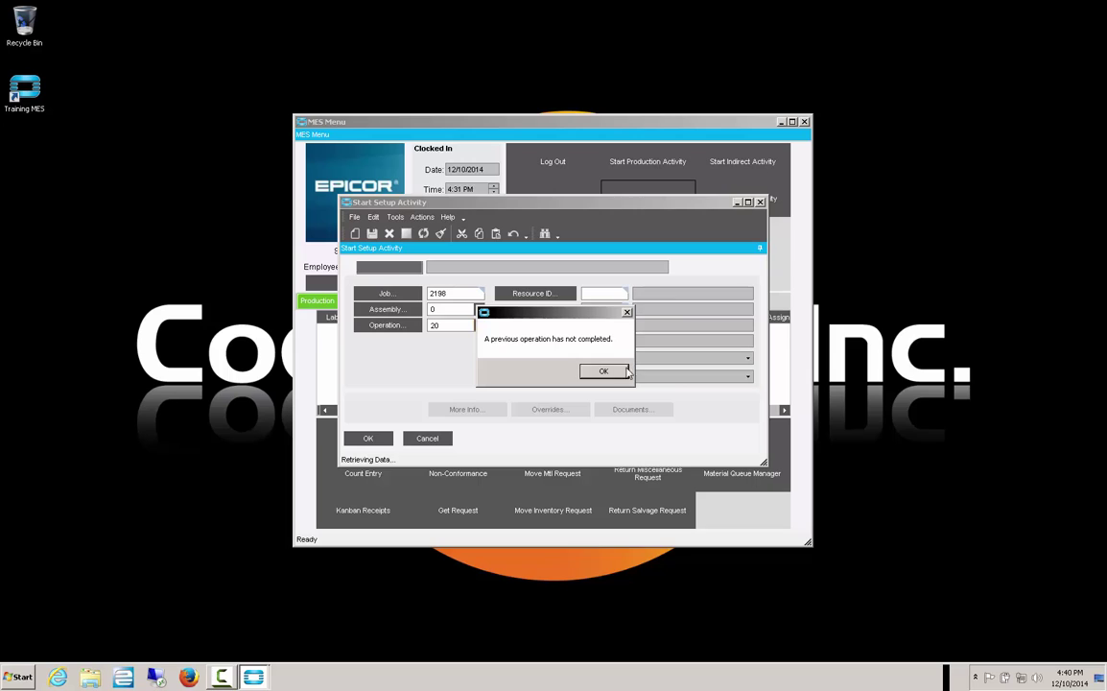
pyautogui.click(604, 370)
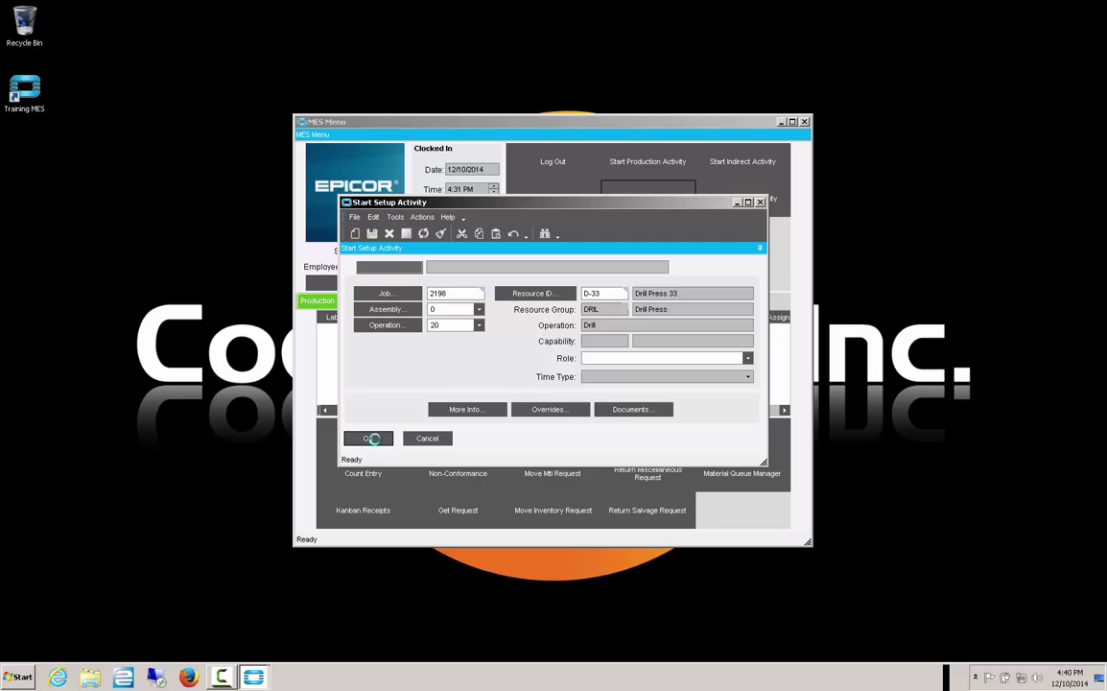
pyautogui.click(367, 437)
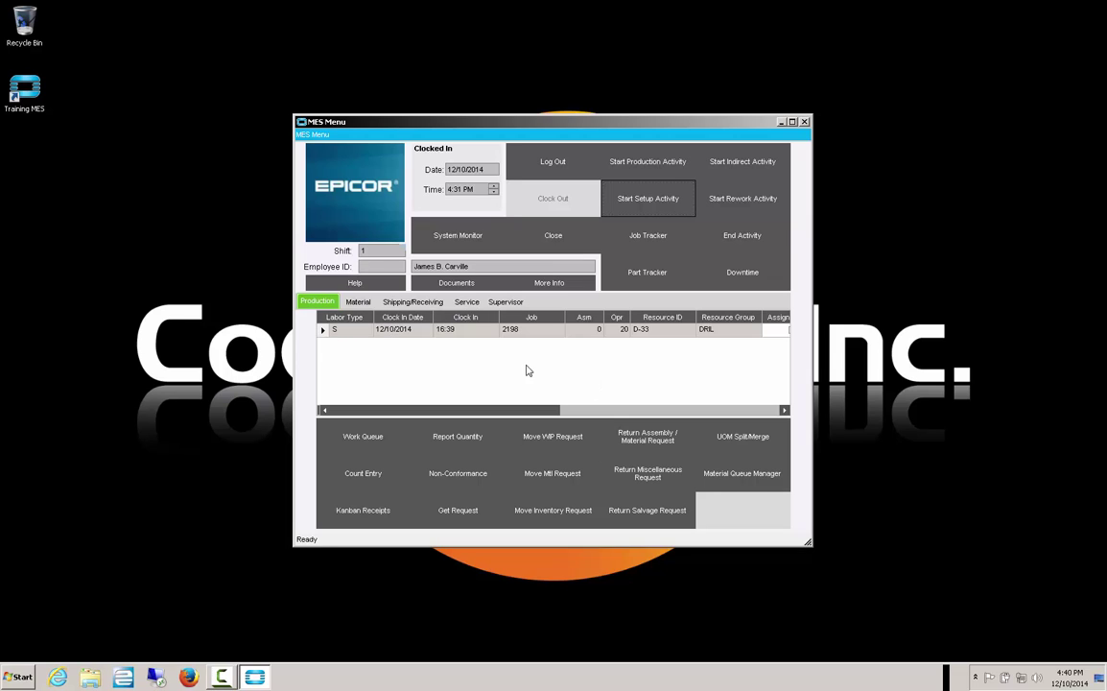
pyautogui.click(554, 164)
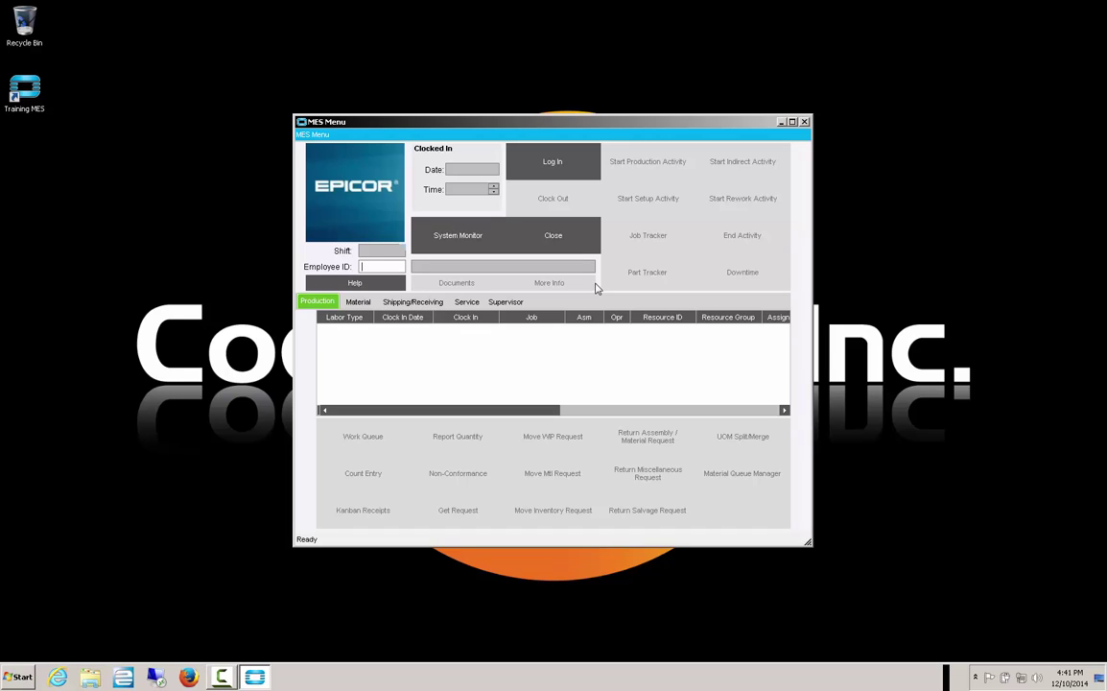
pyautogui.click(555, 161)
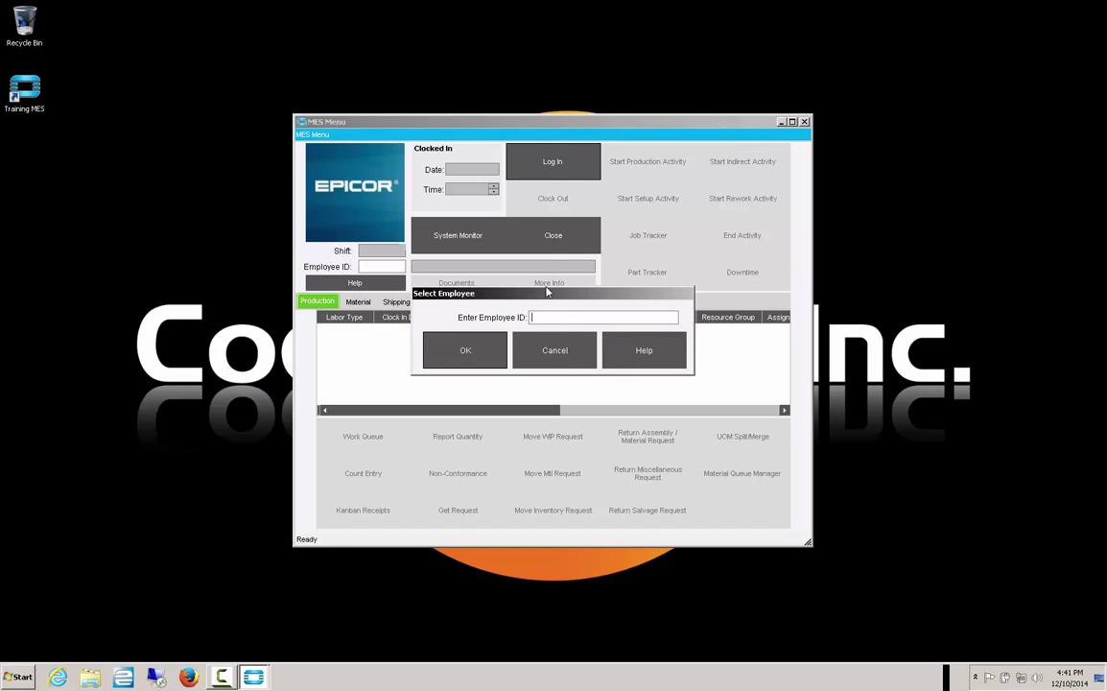
pyautogui.write('100')
pyautogui.click(472, 352)
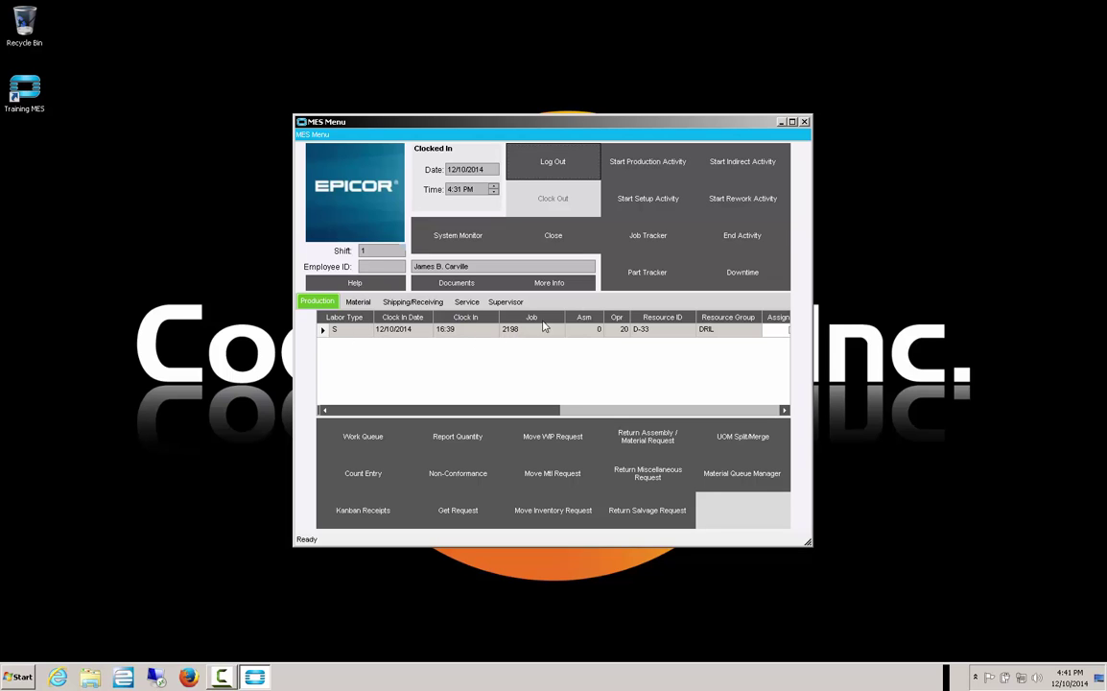
# - End the setup activity with Current quantity 2 and Scrap Qty 5
pyautogui.click(734, 242)
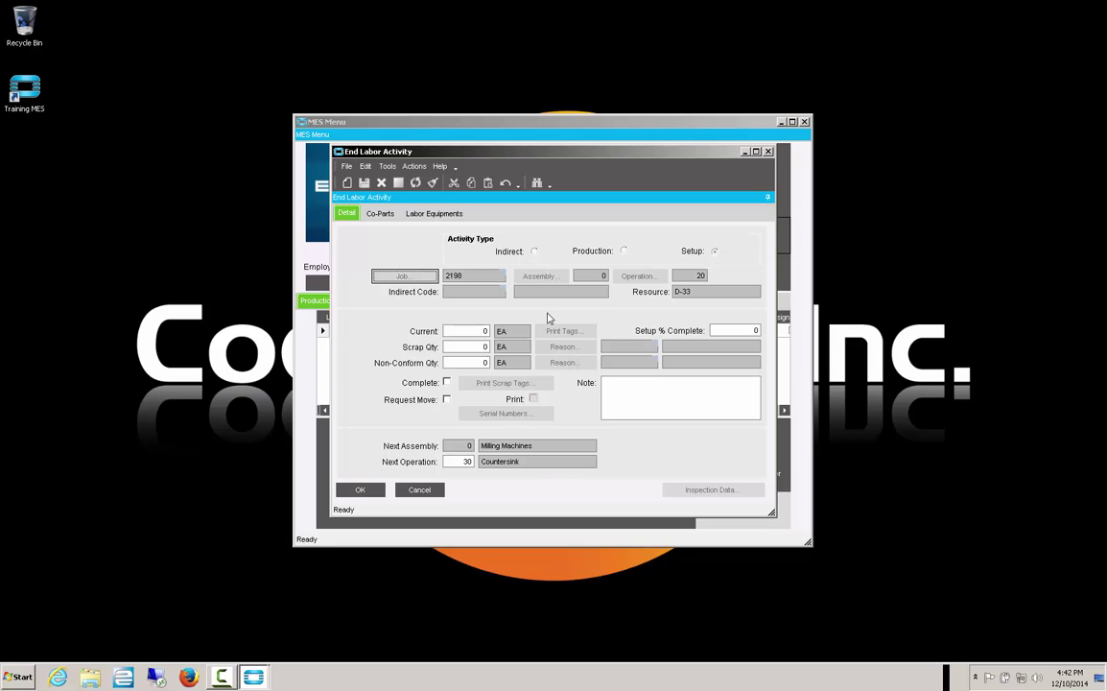
pyautogui.click(472, 337)
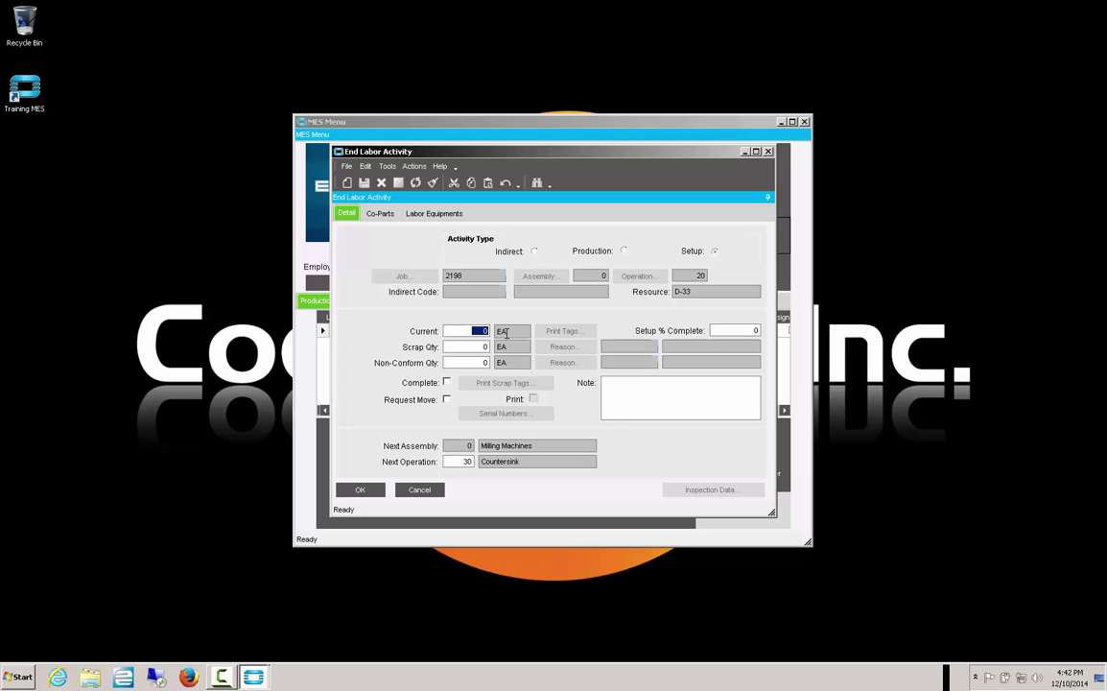
pyautogui.write('2')
pyautogui.press('Tab')
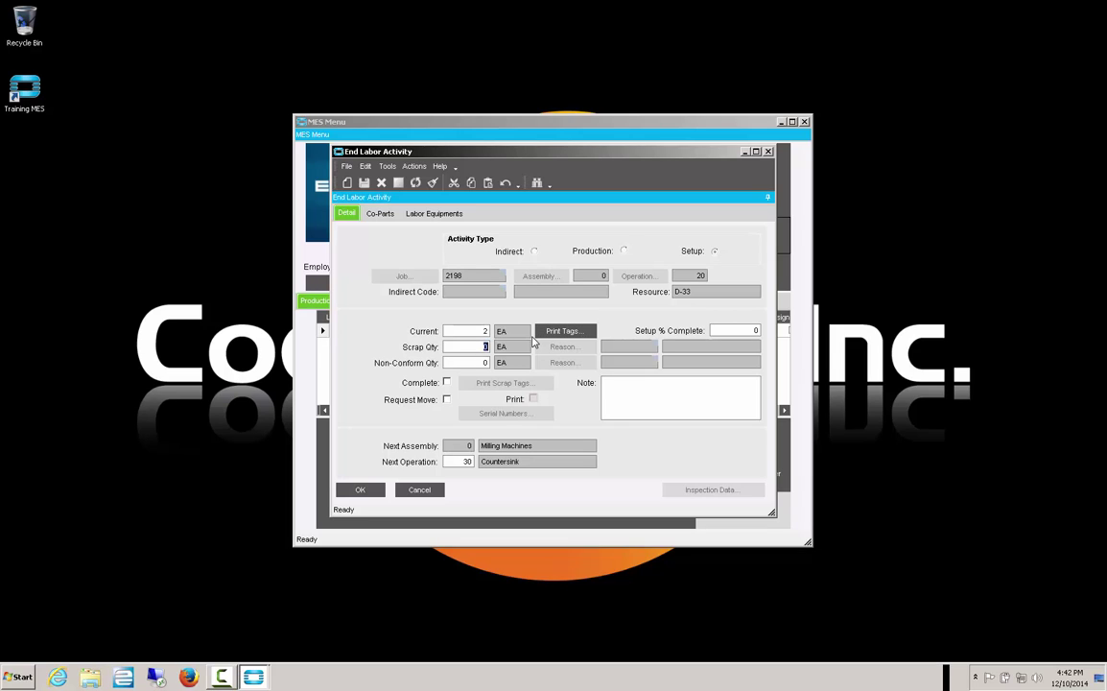
pyautogui.write('5')
pyautogui.press('Tab')
# - Set the scrap reason to SCPLN Planned Scrap
pyautogui.press('Return')
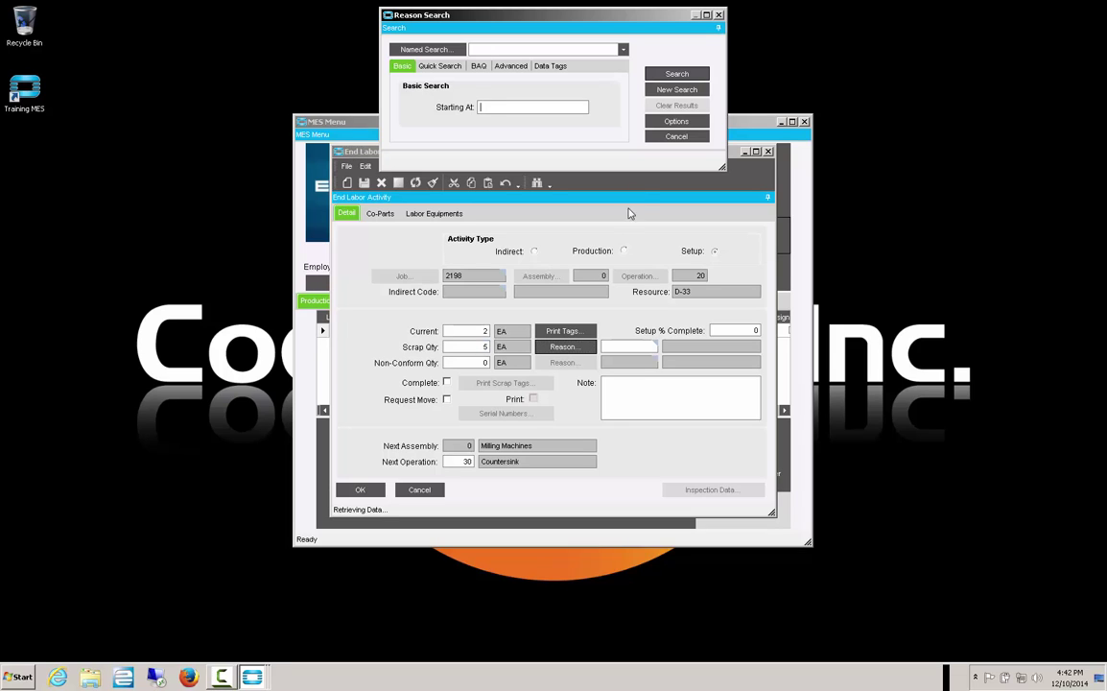
pyautogui.click(672, 74)
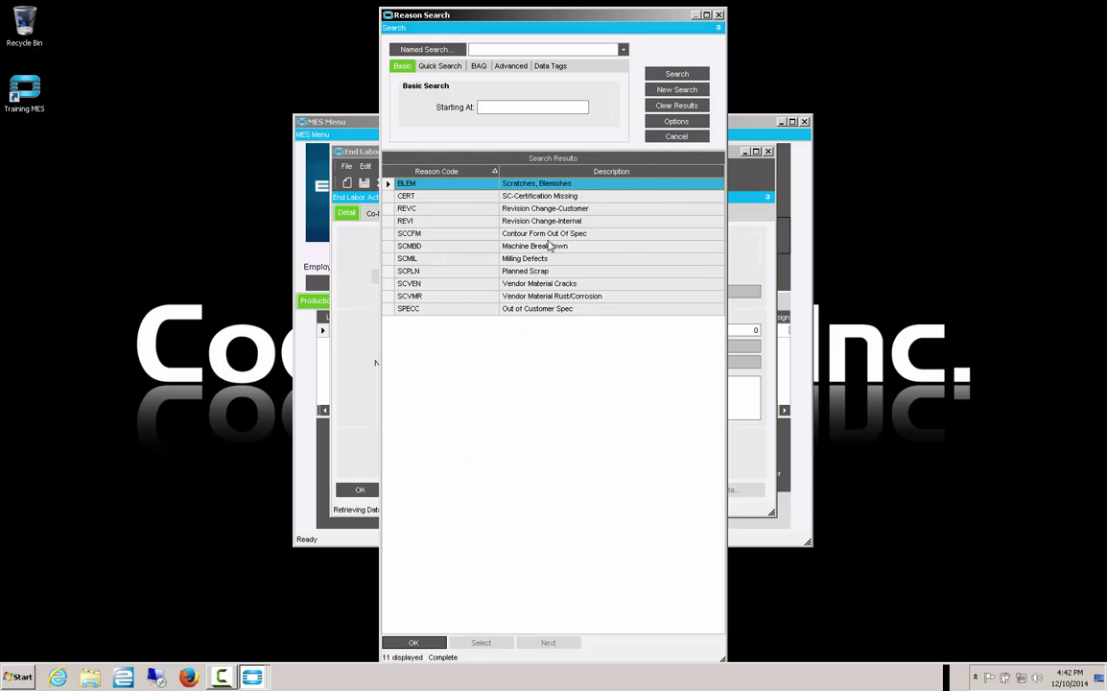
pyautogui.click(517, 272)
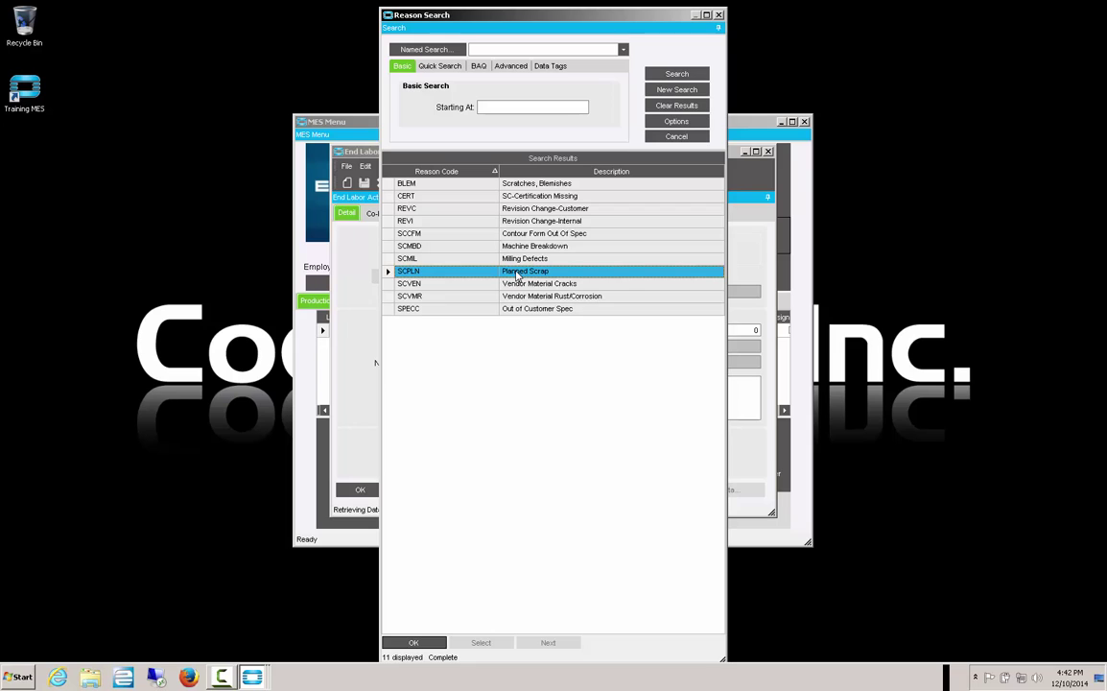
pyautogui.click(412, 643)
# - Leave non-conform quantity at 0, set setup 100% complete, and submit
pyautogui.click(469, 365)
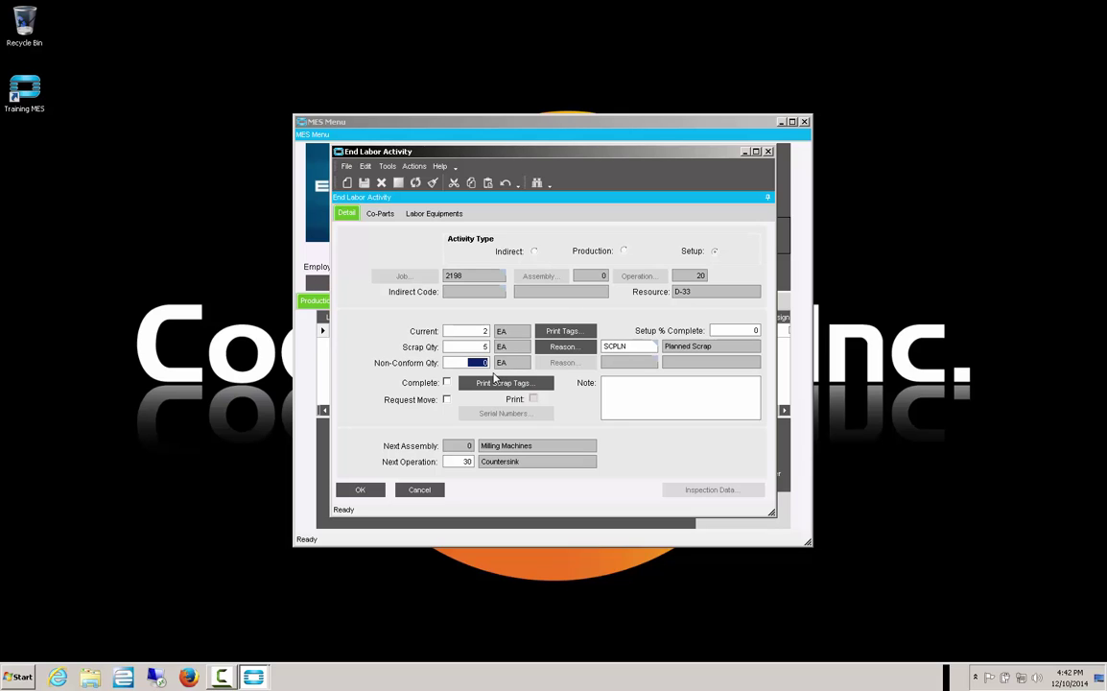
pyautogui.press('Tab')
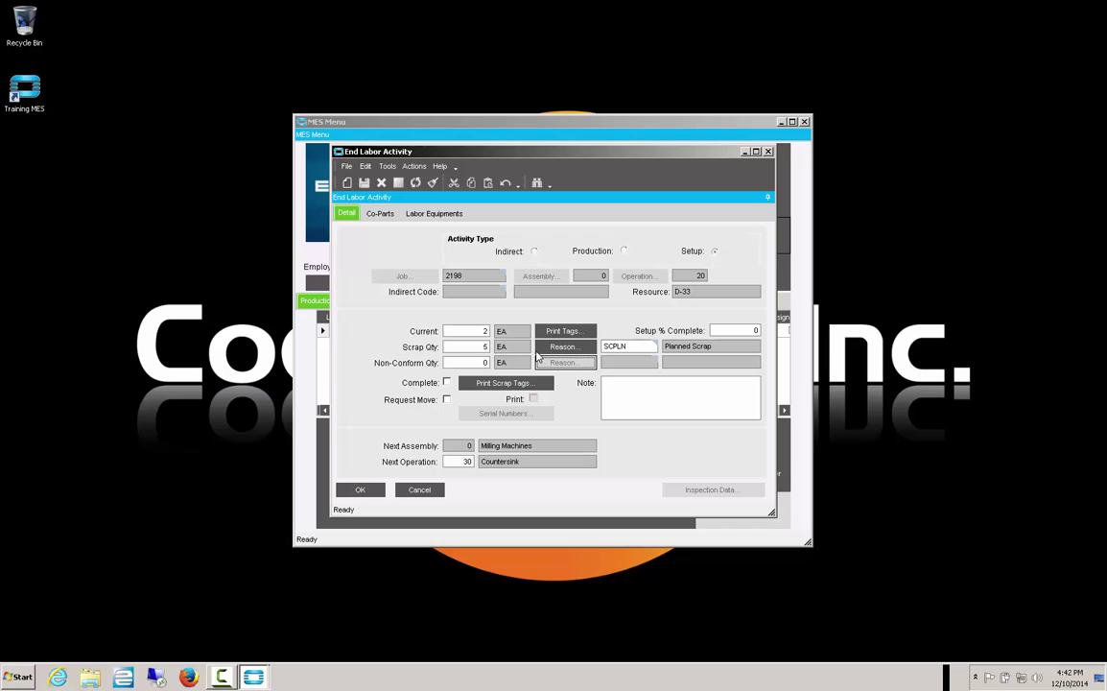
pyautogui.click(736, 332)
pyautogui.write('100')
pyautogui.press('Tab')
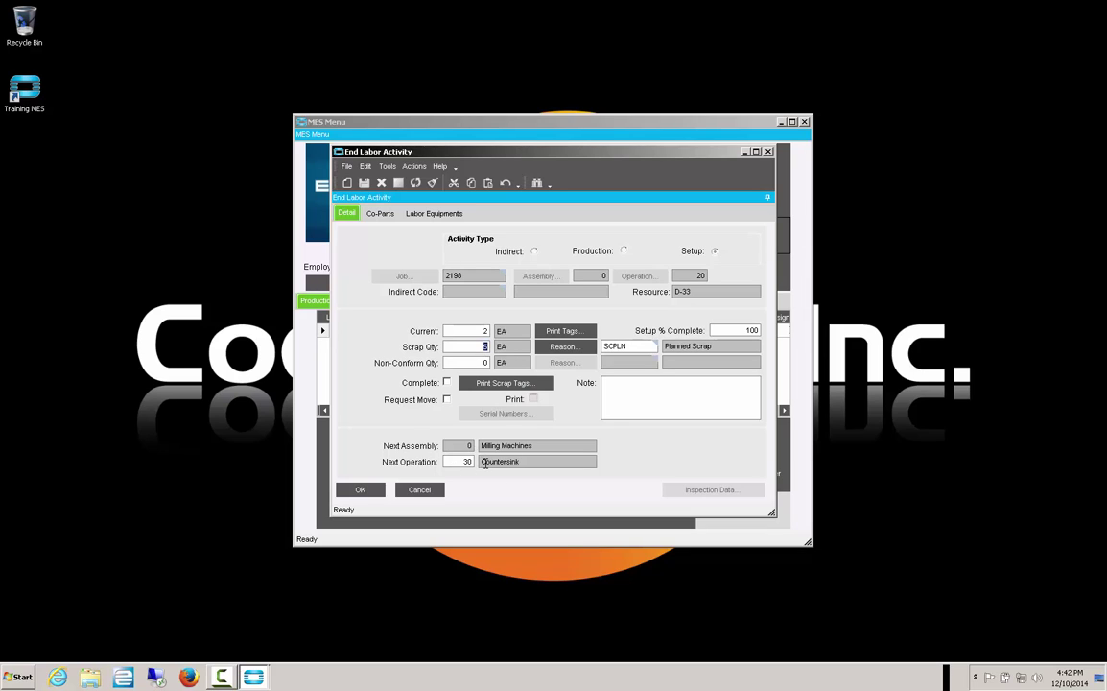
pyautogui.click(363, 493)
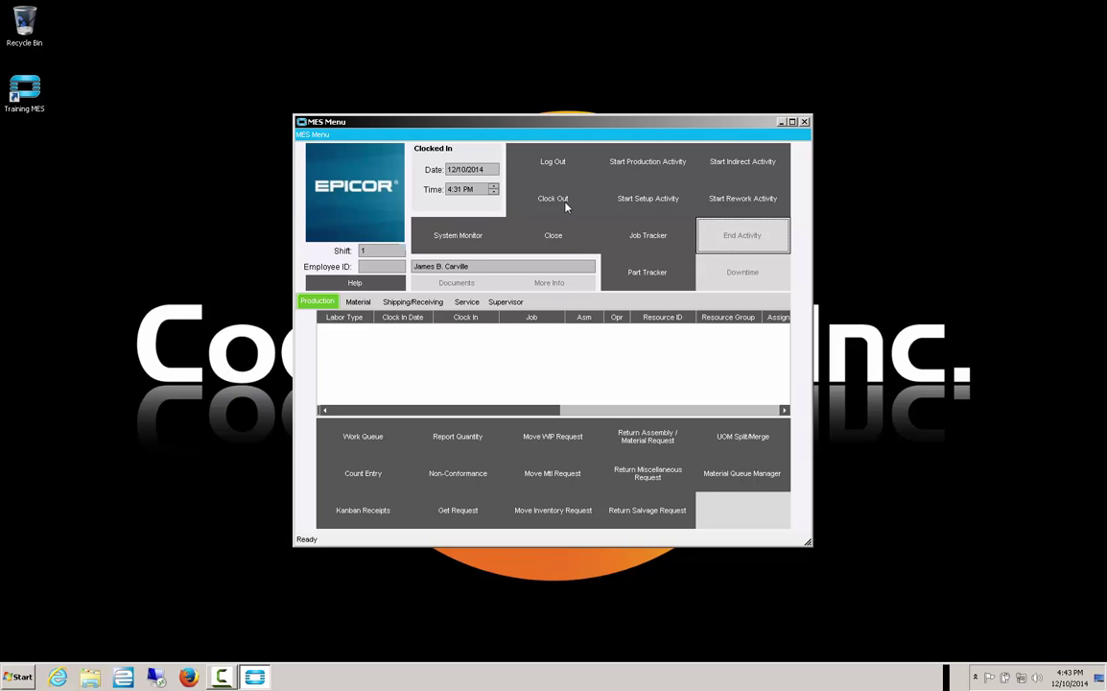
pyautogui.click(655, 169)
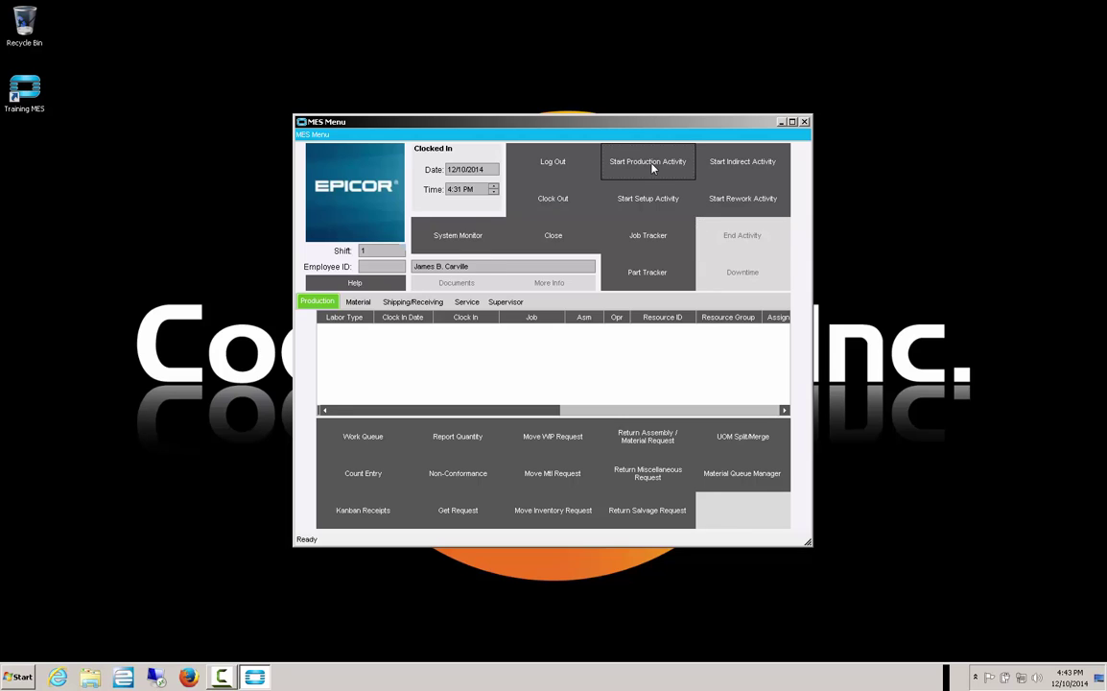
pyautogui.write('2198')
pyautogui.press('Tab')
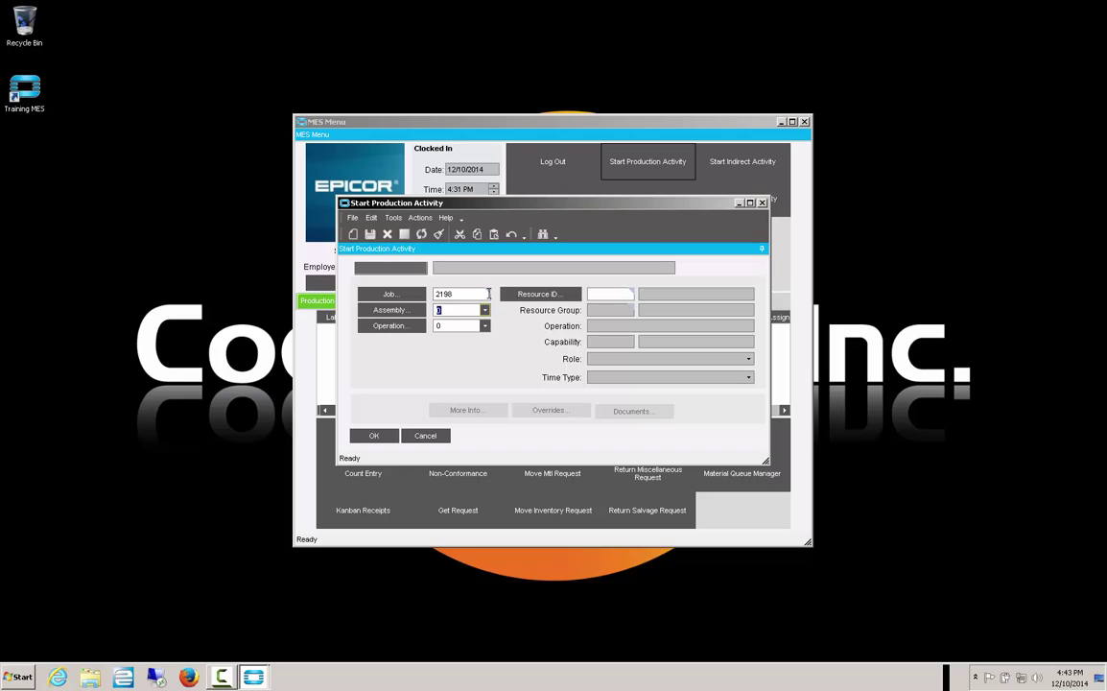
pyautogui.click(485, 325)
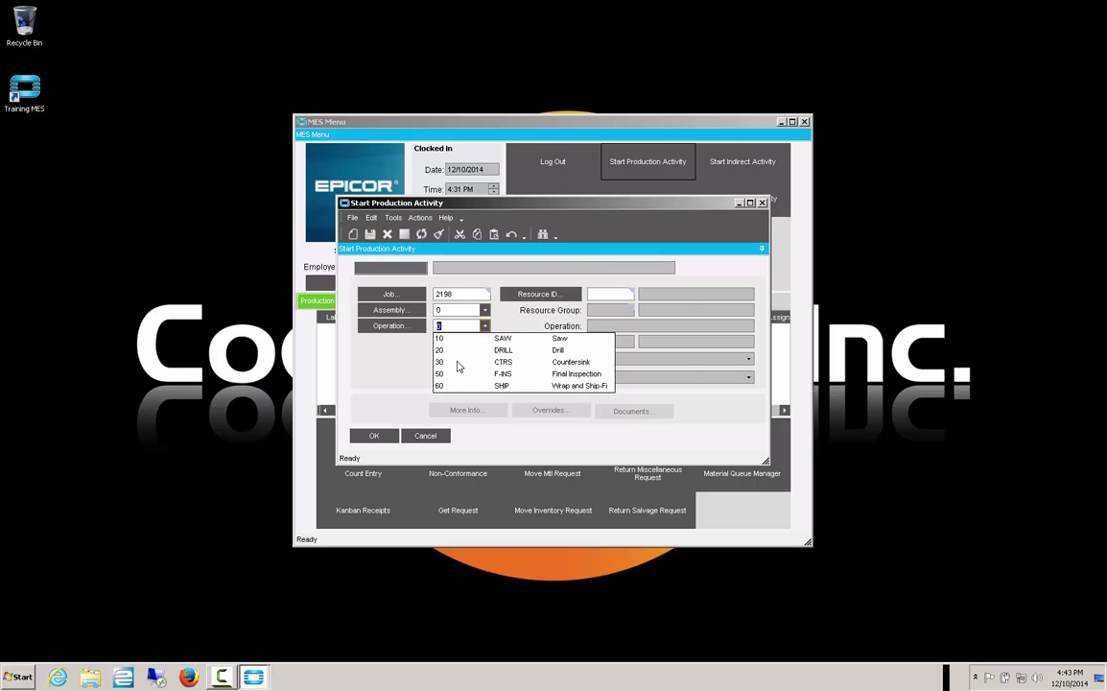
pyautogui.click(457, 364)
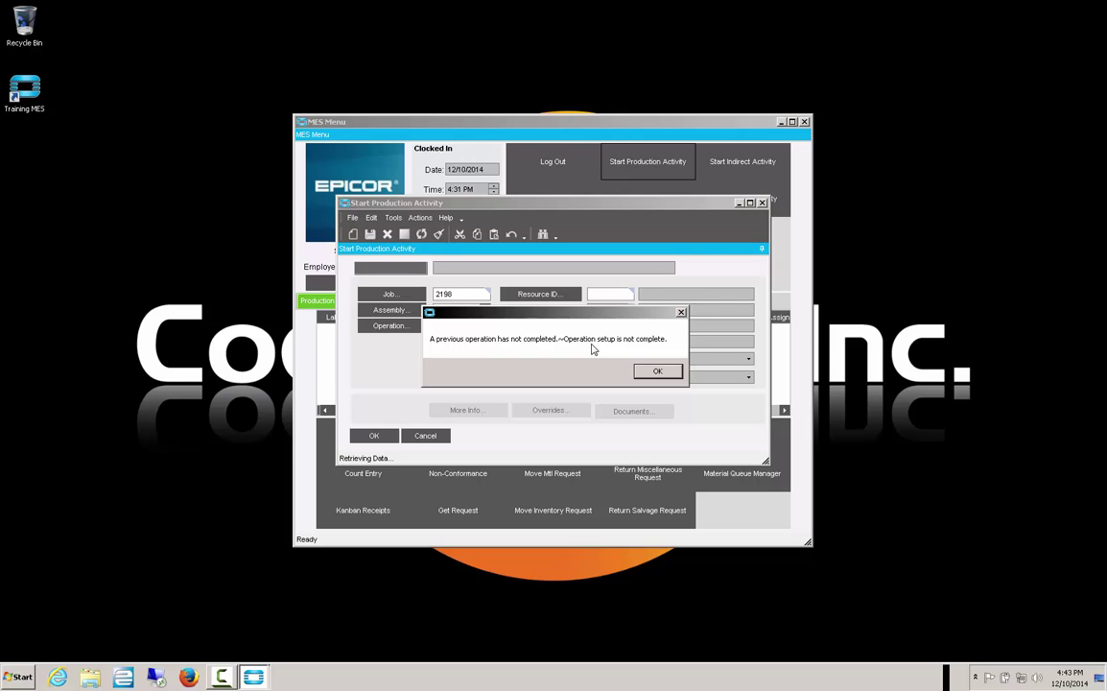
pyautogui.click(659, 371)
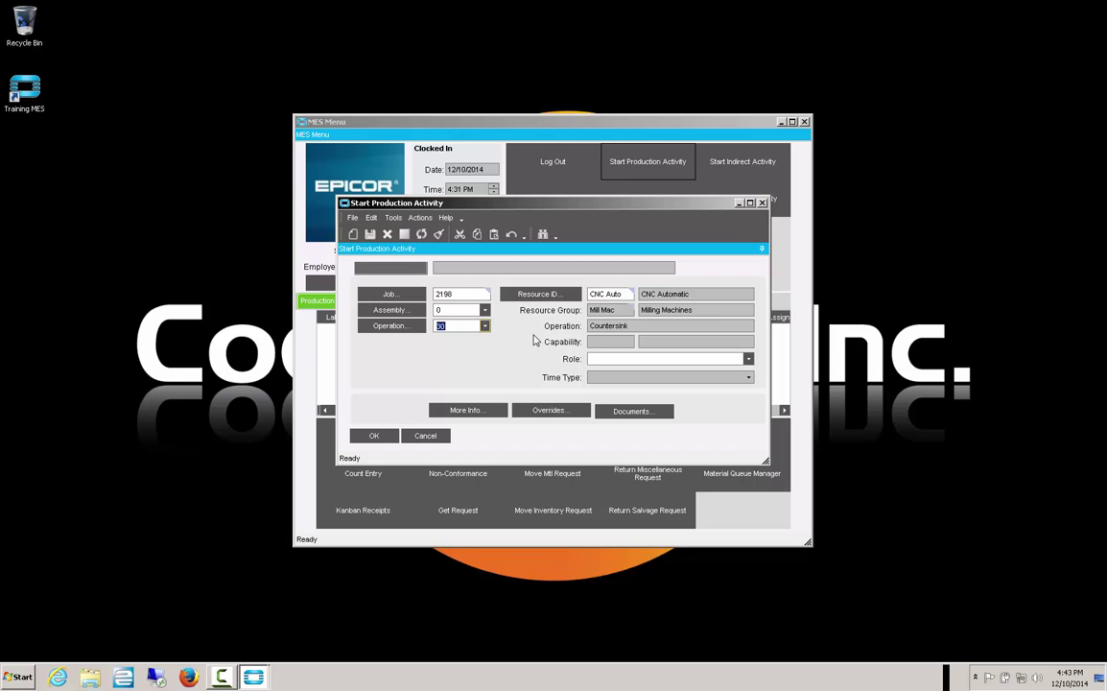
pyautogui.hotkey('shift', 'Tab')
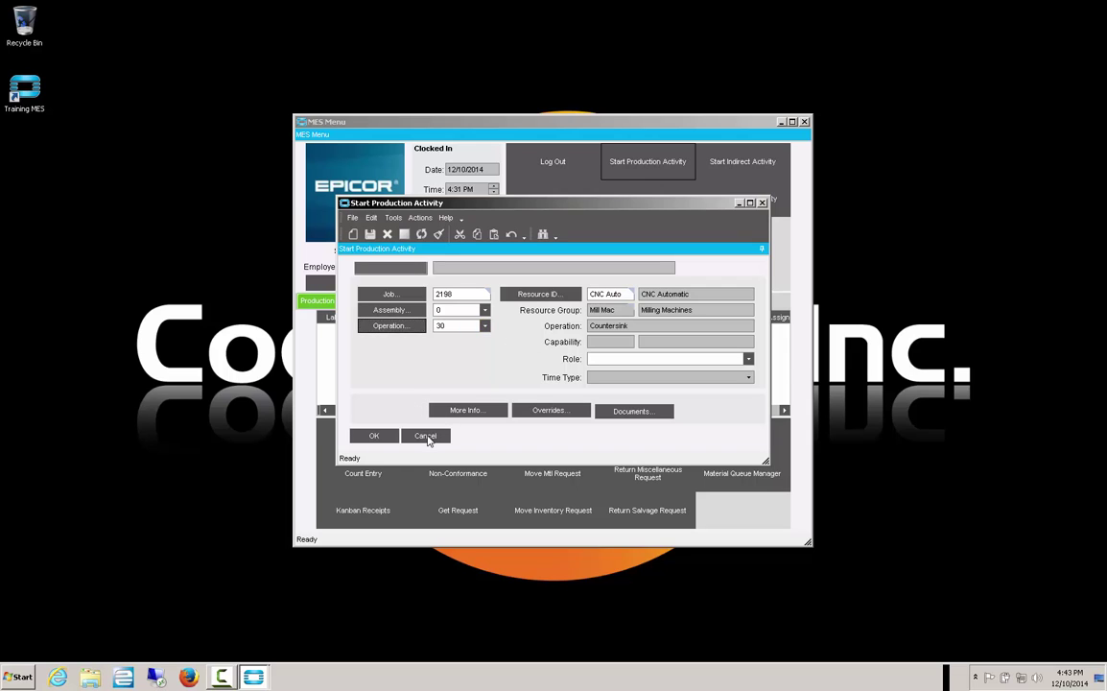
pyautogui.click(426, 436)
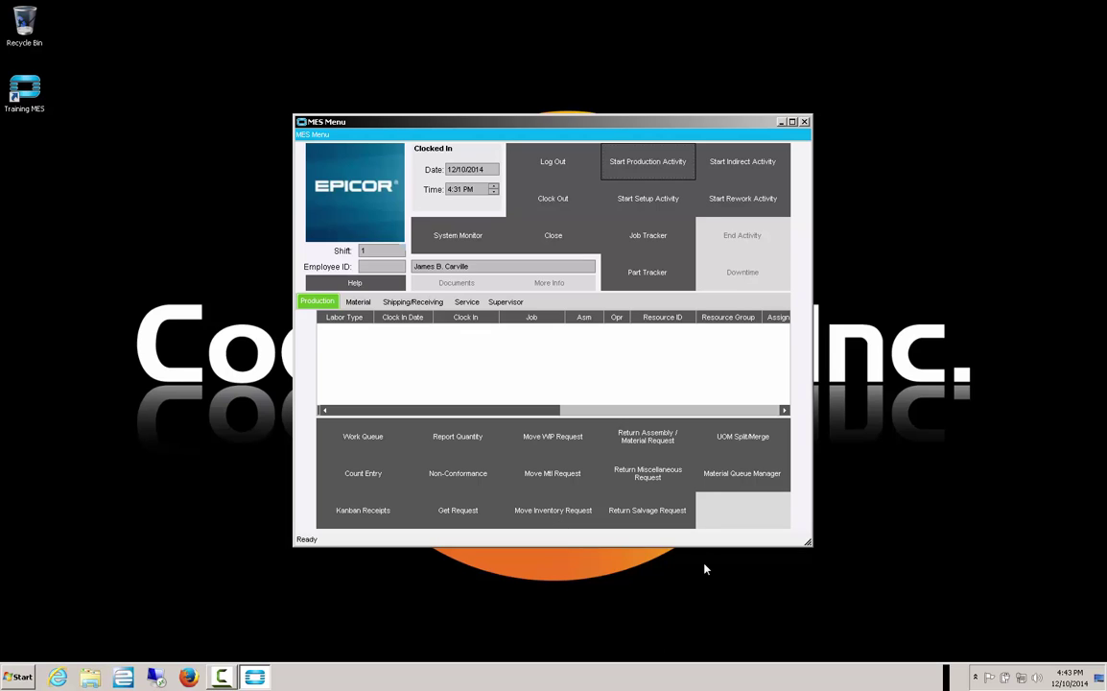
# - Begin a rework activity on job 2198, operation 20 DRILL, accepting the previous-operation warning
pyautogui.click(743, 197)
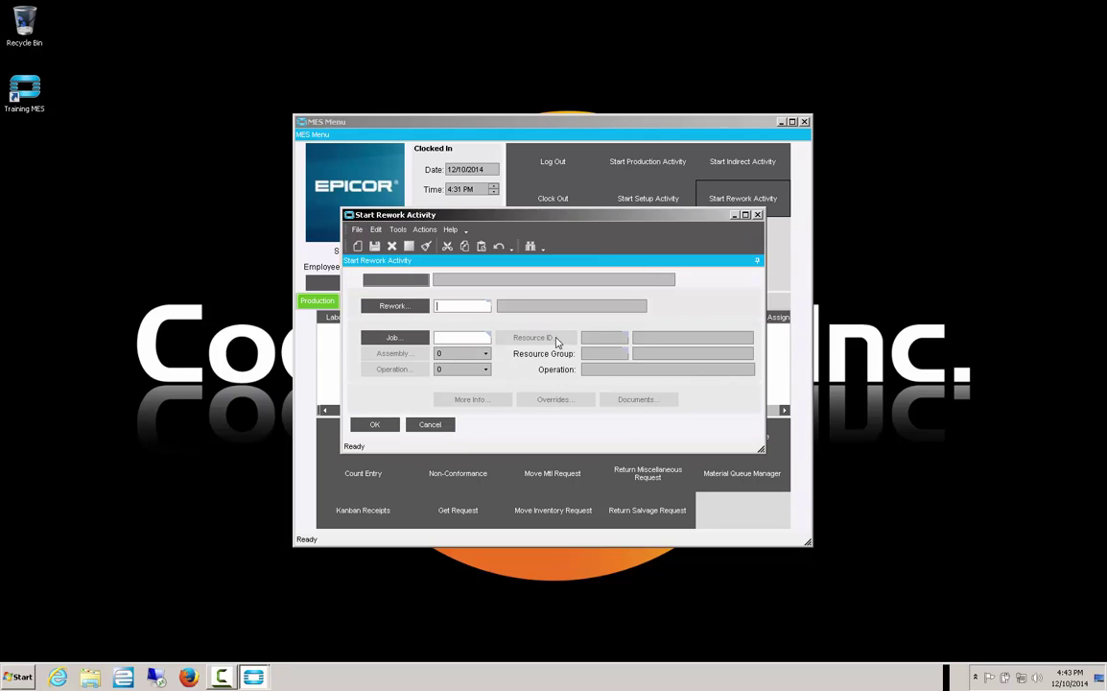
pyautogui.click(457, 338)
pyautogui.write('2198')
pyautogui.press('Tab')
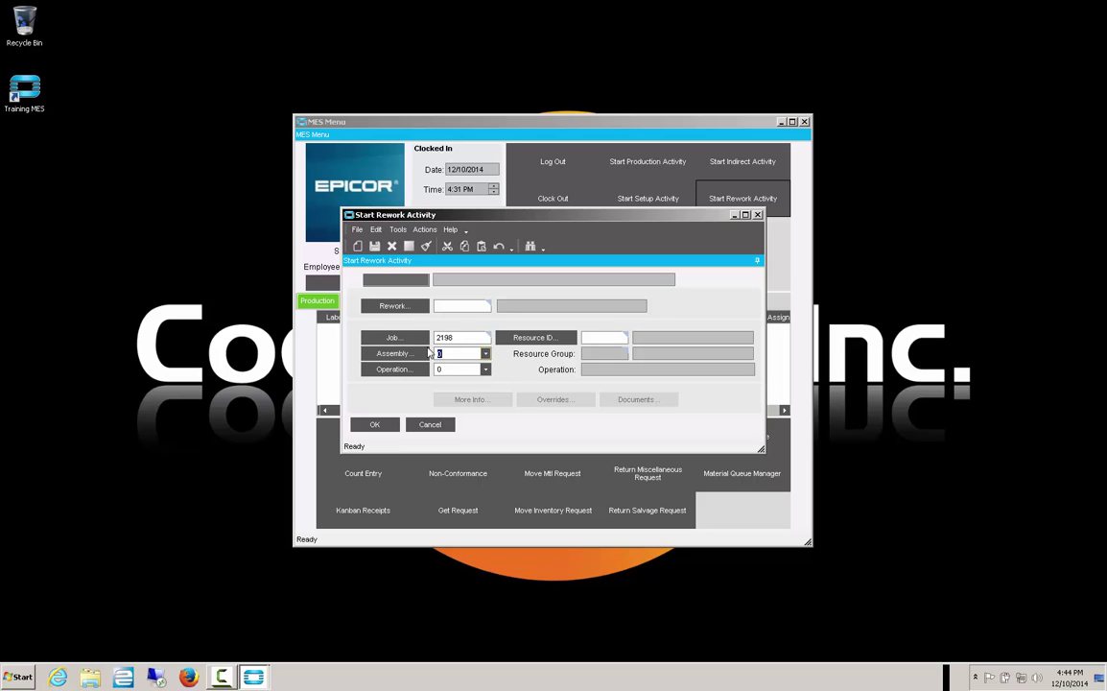
pyautogui.click(486, 370)
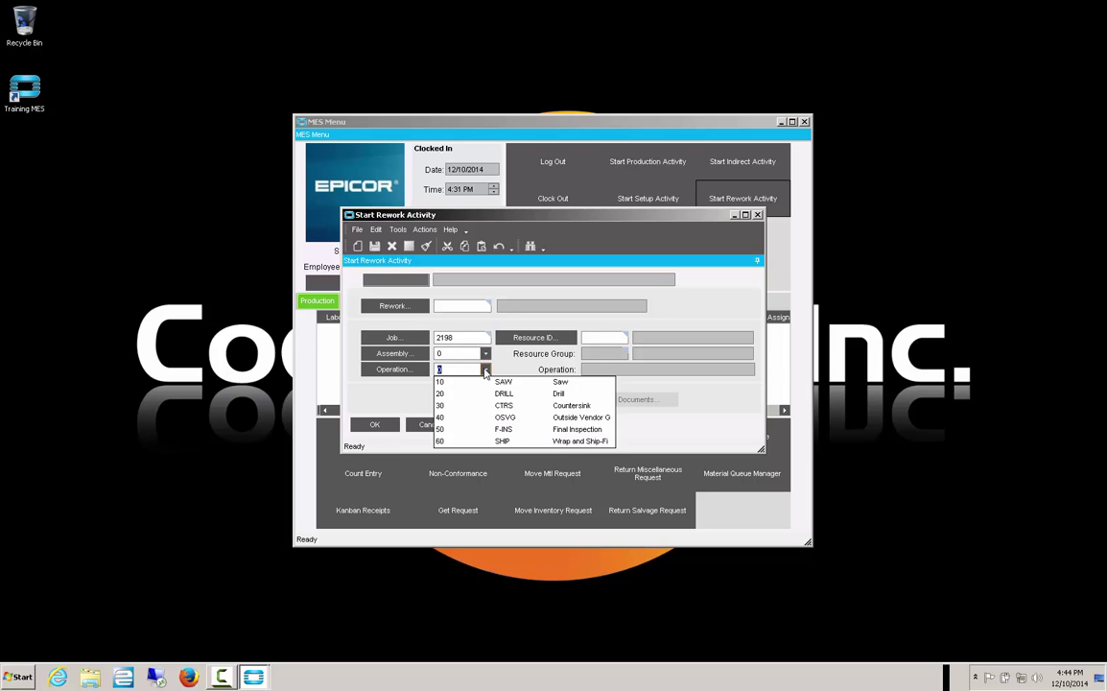
pyautogui.click(468, 399)
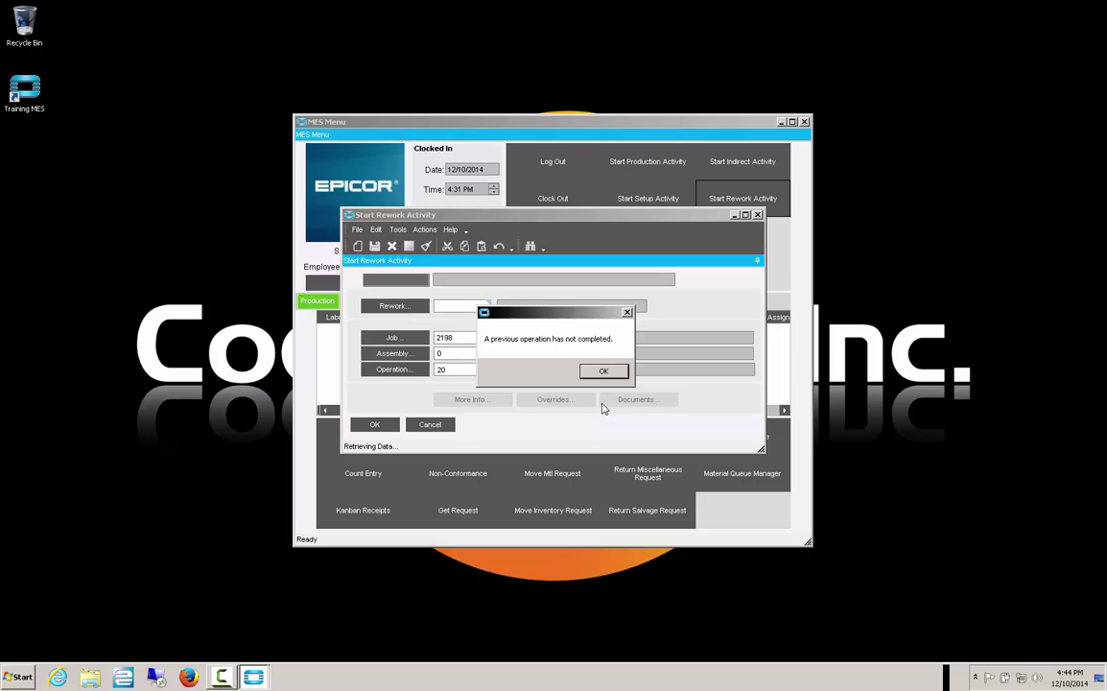
pyautogui.click(604, 372)
# - Add rework reason RBLM Scratches, Blemishes and start the rework activity
pyautogui.click(373, 425)
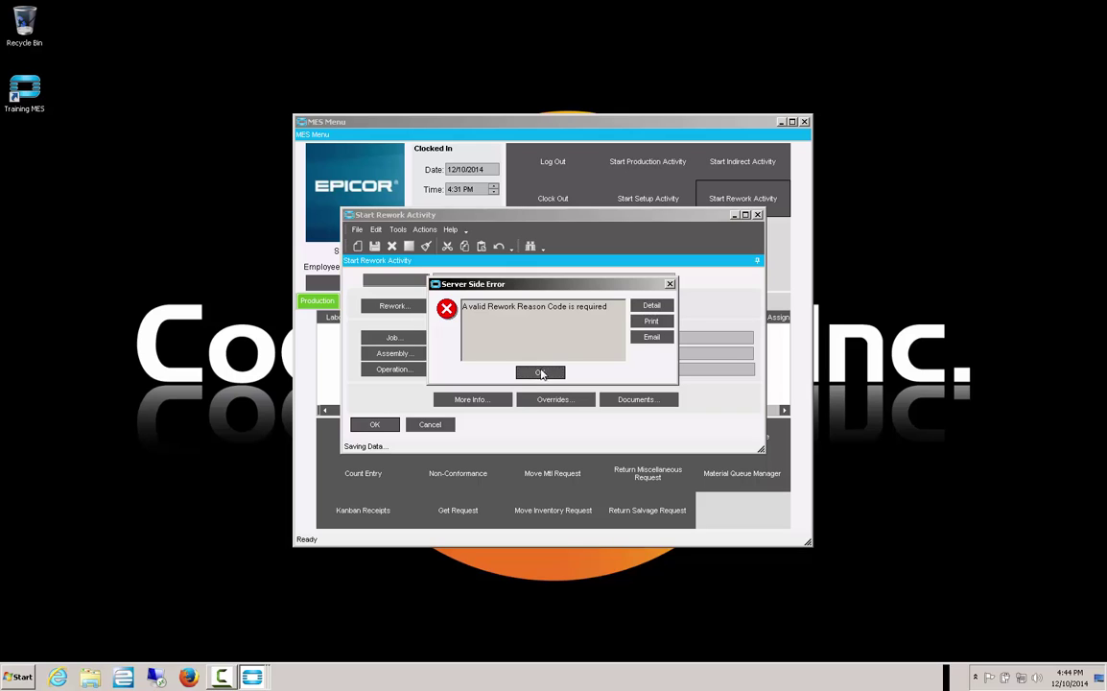
pyautogui.click(540, 373)
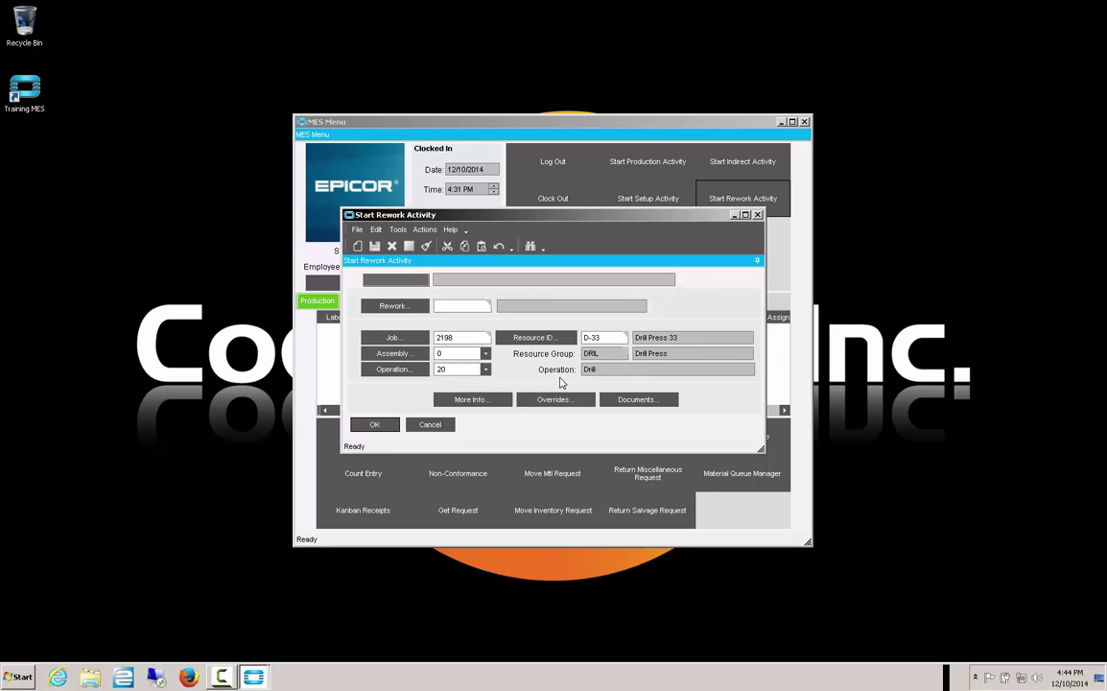
pyautogui.click(379, 305)
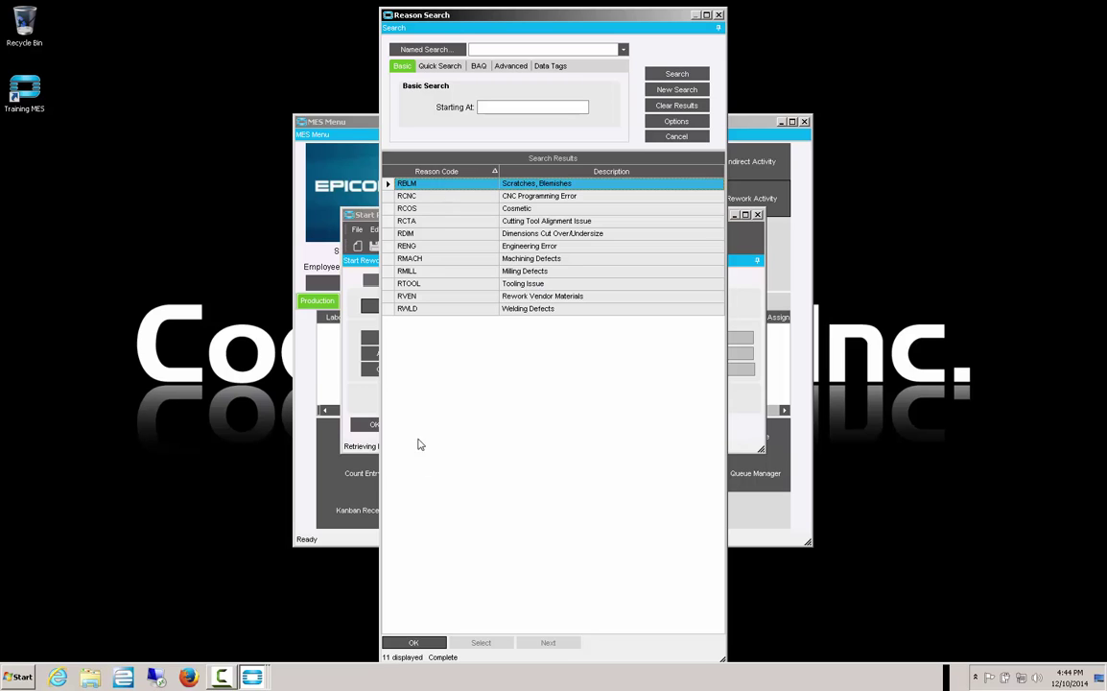
pyautogui.click(414, 642)
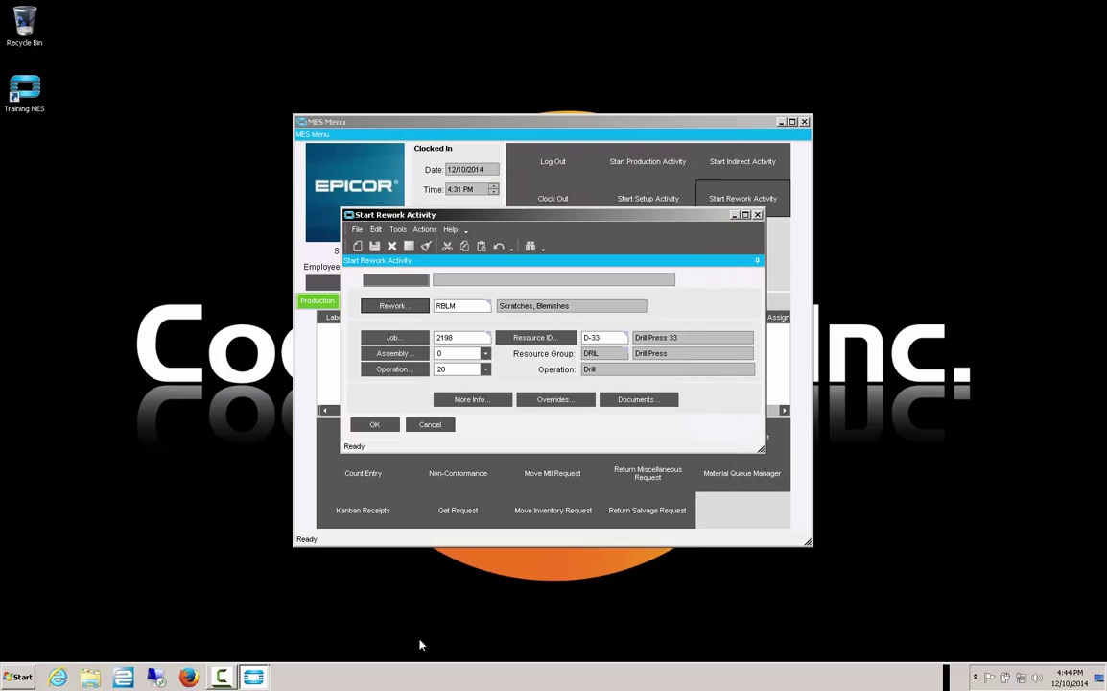
pyautogui.click(375, 424)
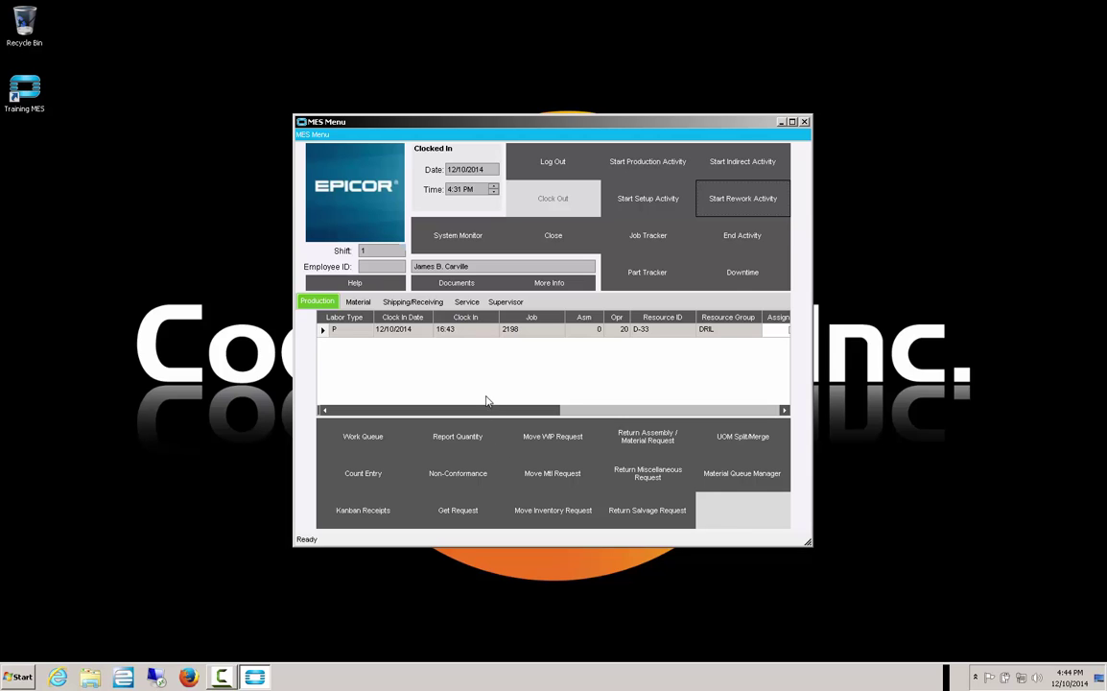
# - End the rework activity reporting Current quantity 1 and Scrap Qty 1
pyautogui.click(729, 235)
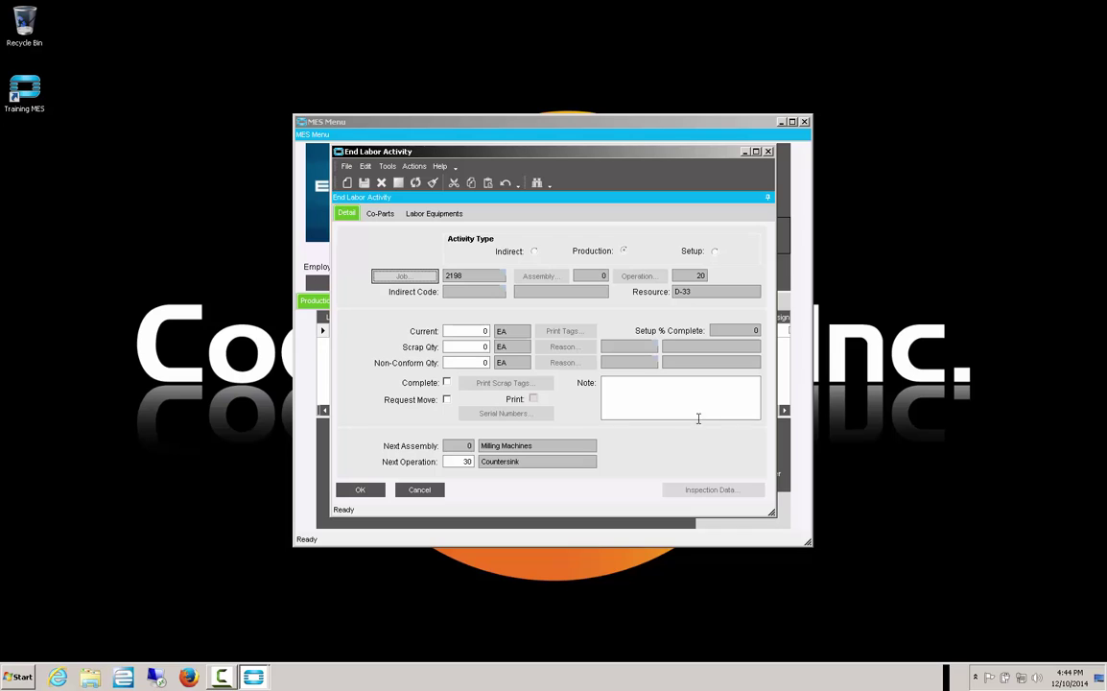
pyautogui.click(479, 333)
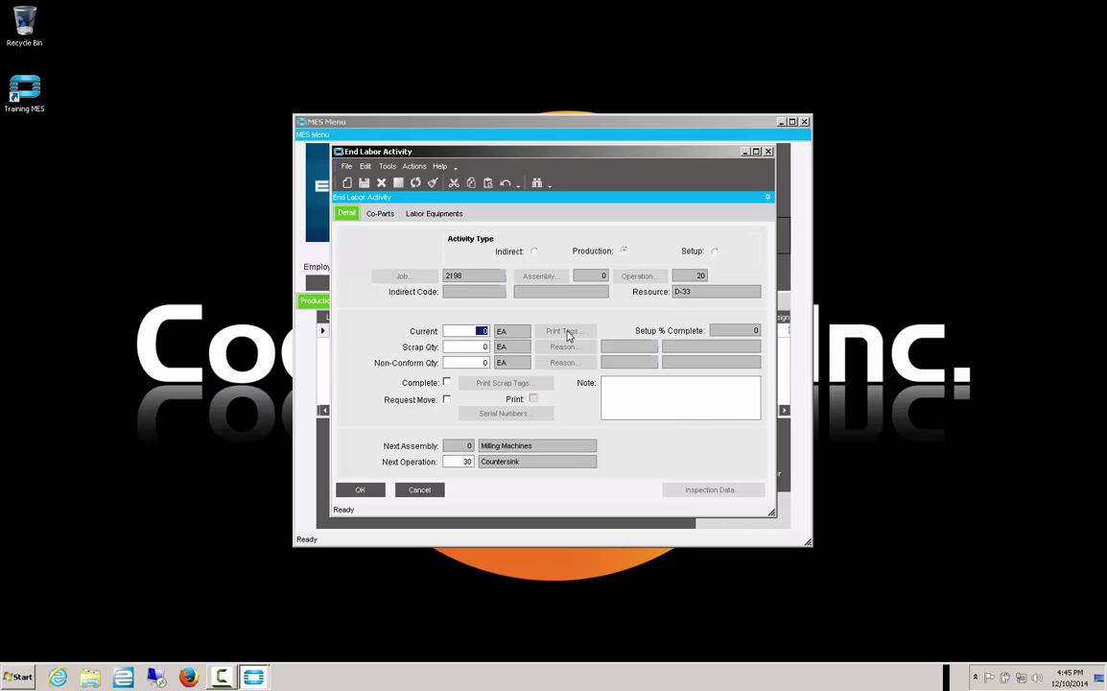
pyautogui.write('1')
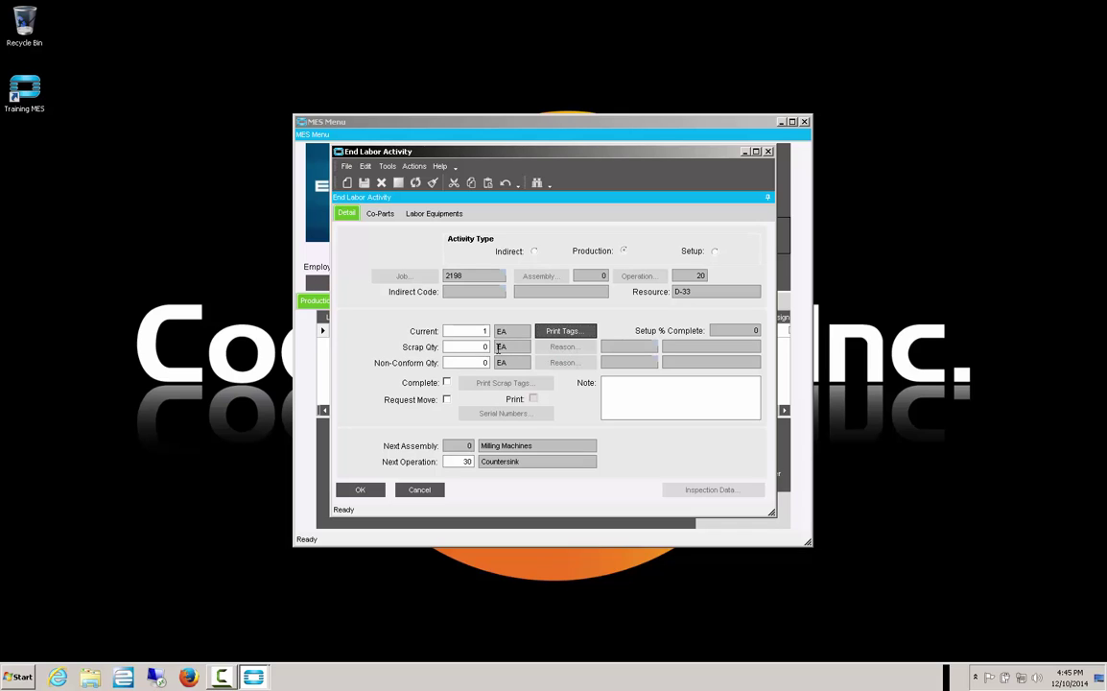
pyautogui.press('Tab')
pyautogui.write('1')
pyautogui.press('Tab')
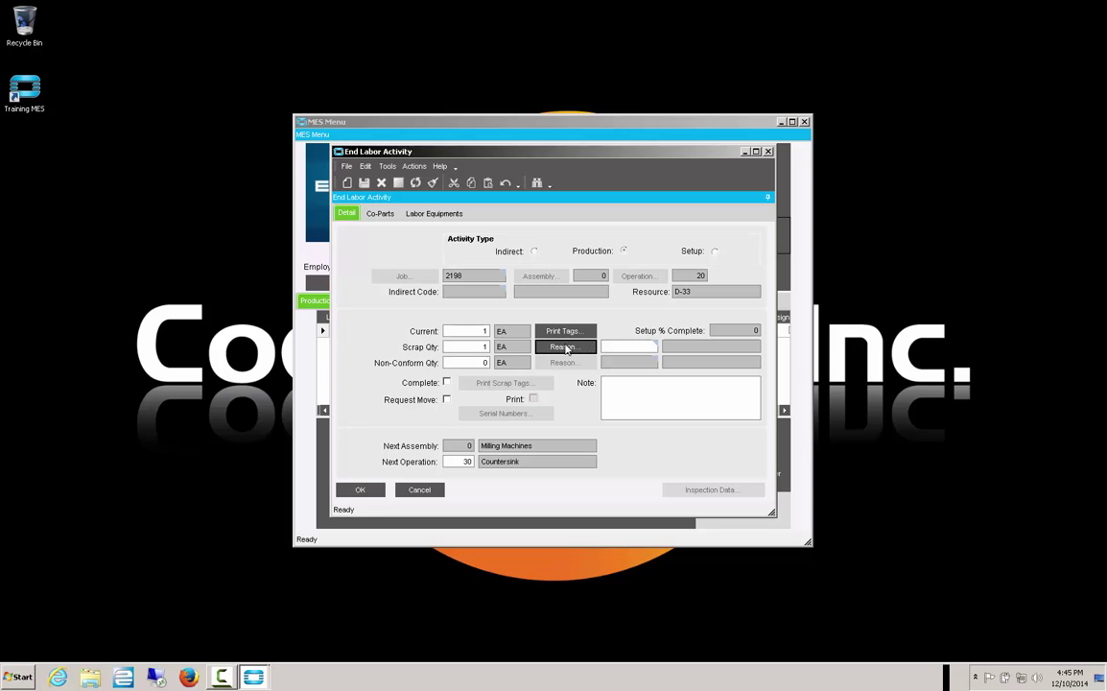
# - Set the scrap reason to SPECC Out of Customer Spec and end the labor
pyautogui.click(566, 347)
pyautogui.click(672, 76)
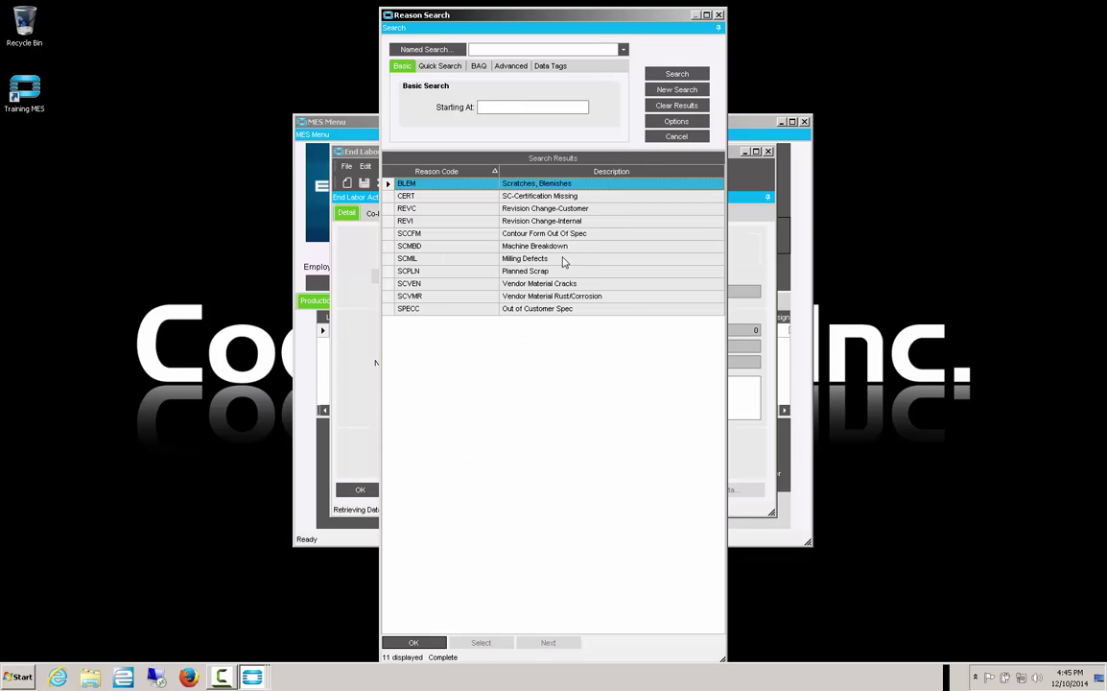
pyautogui.click(518, 311)
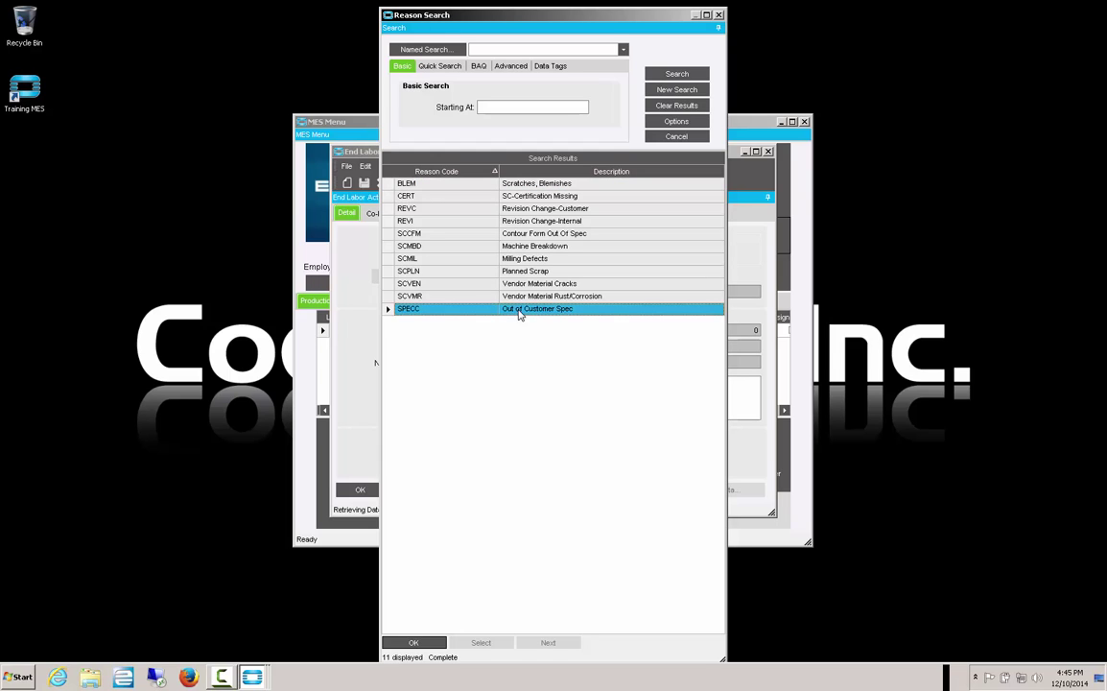
pyautogui.click(414, 642)
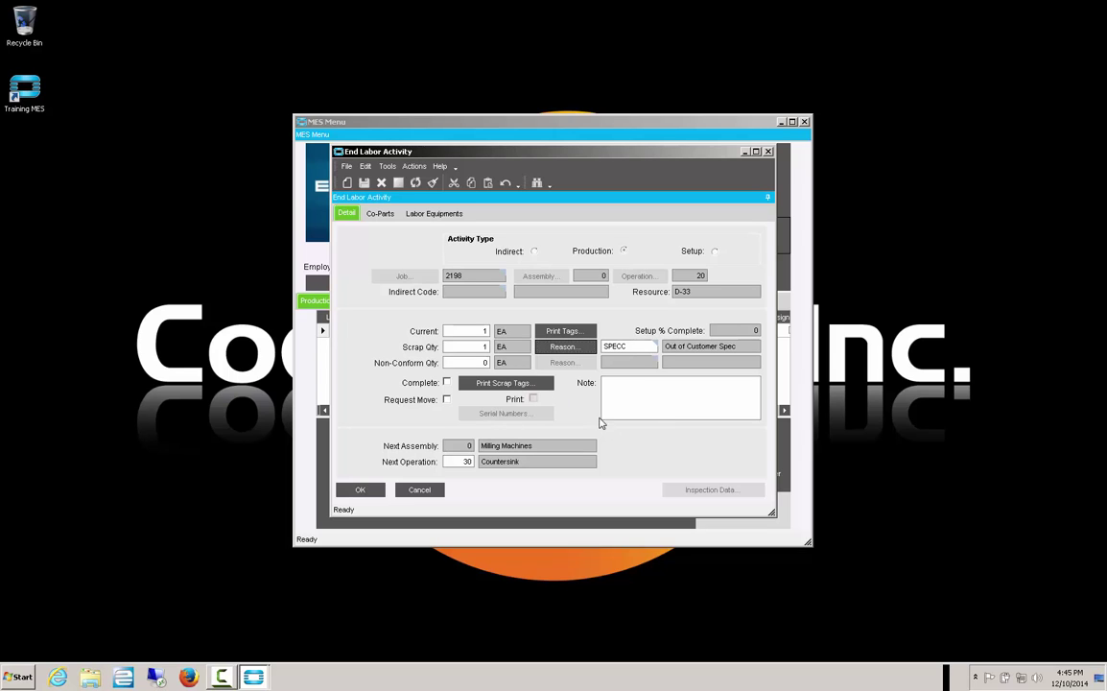
pyautogui.click(360, 490)
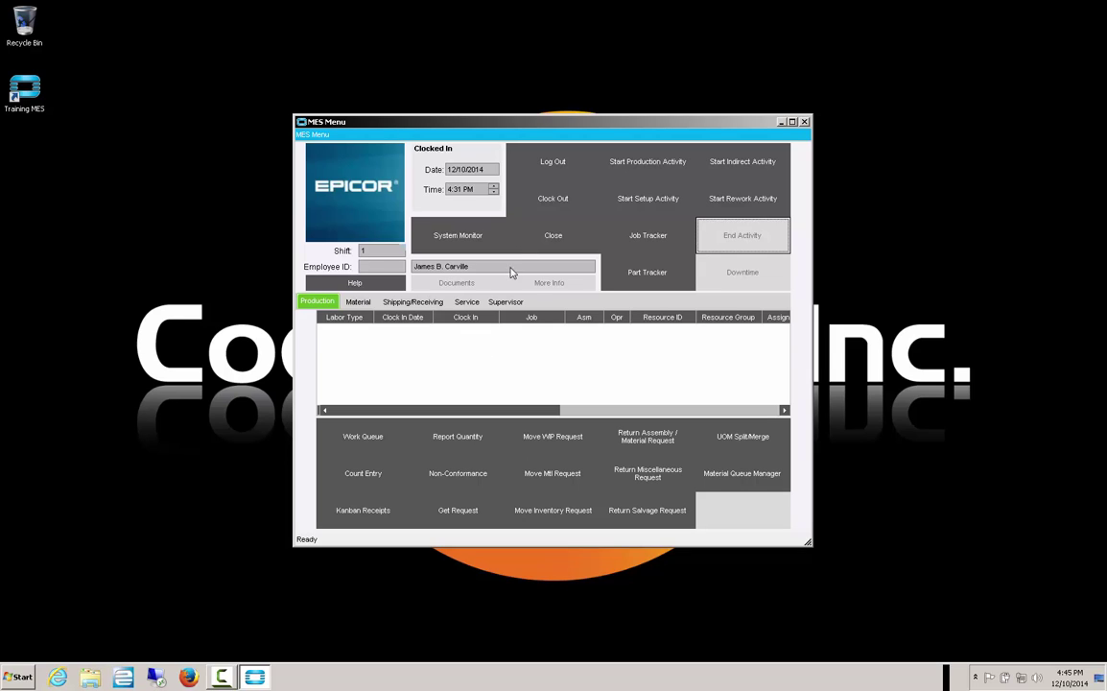
# - Clock out, log back in with the employee ID on shift 1, and show Material functions
pyautogui.click(549, 200)
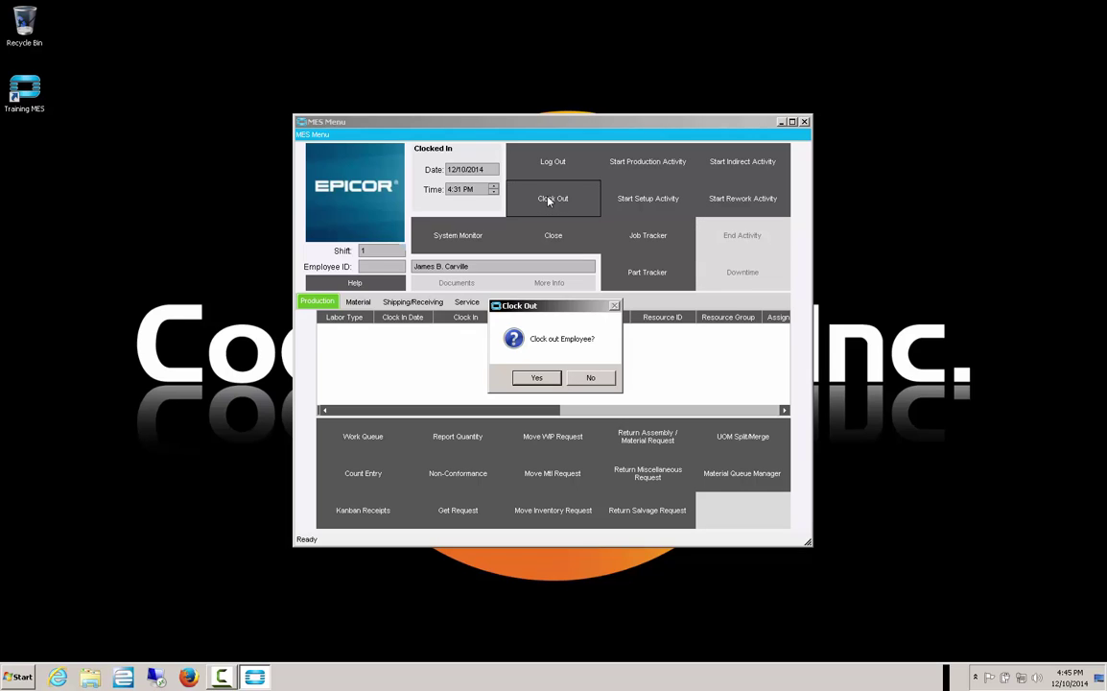
pyautogui.click(539, 378)
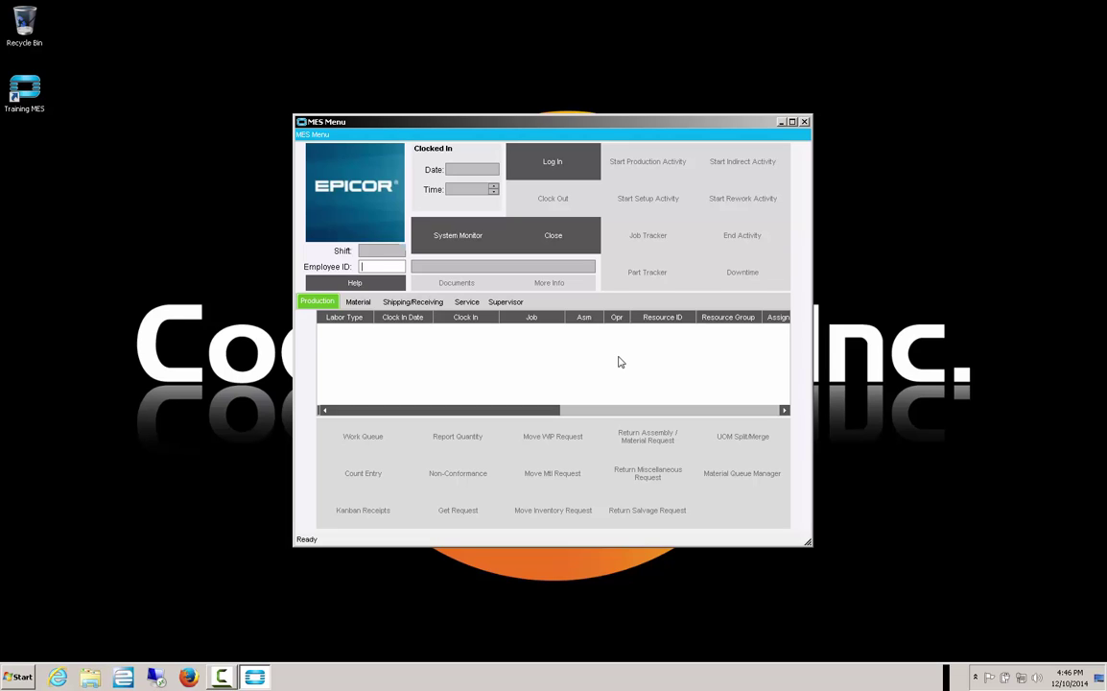
pyautogui.write('100')
pyautogui.press('Return')
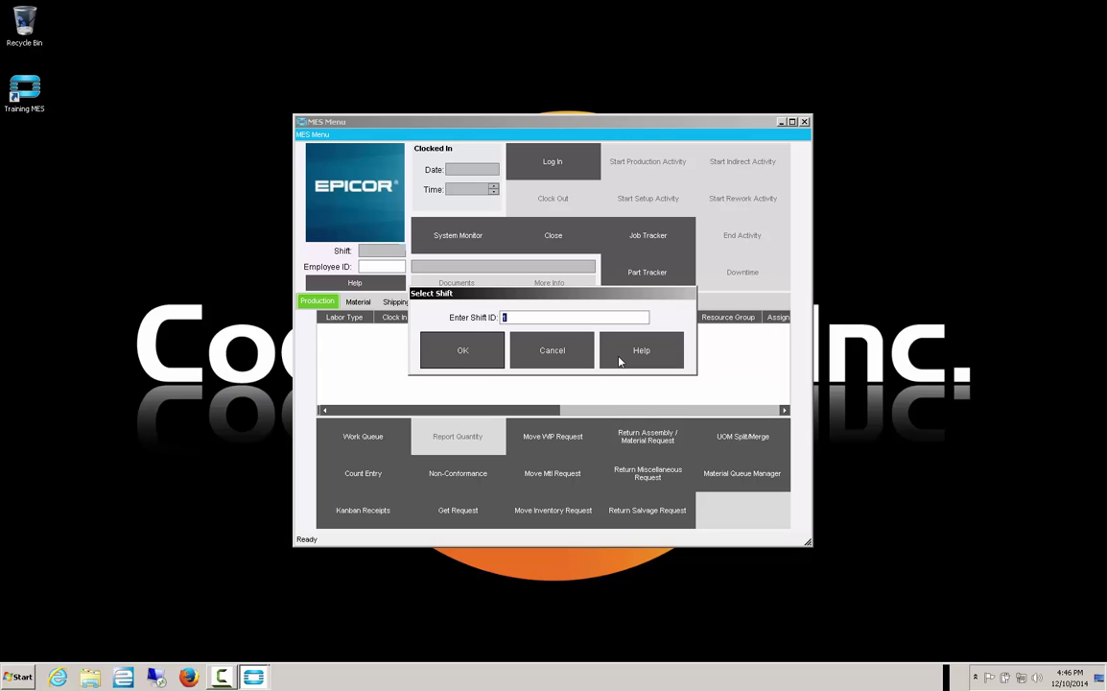
pyautogui.click(423, 348)
pyautogui.click(357, 301)
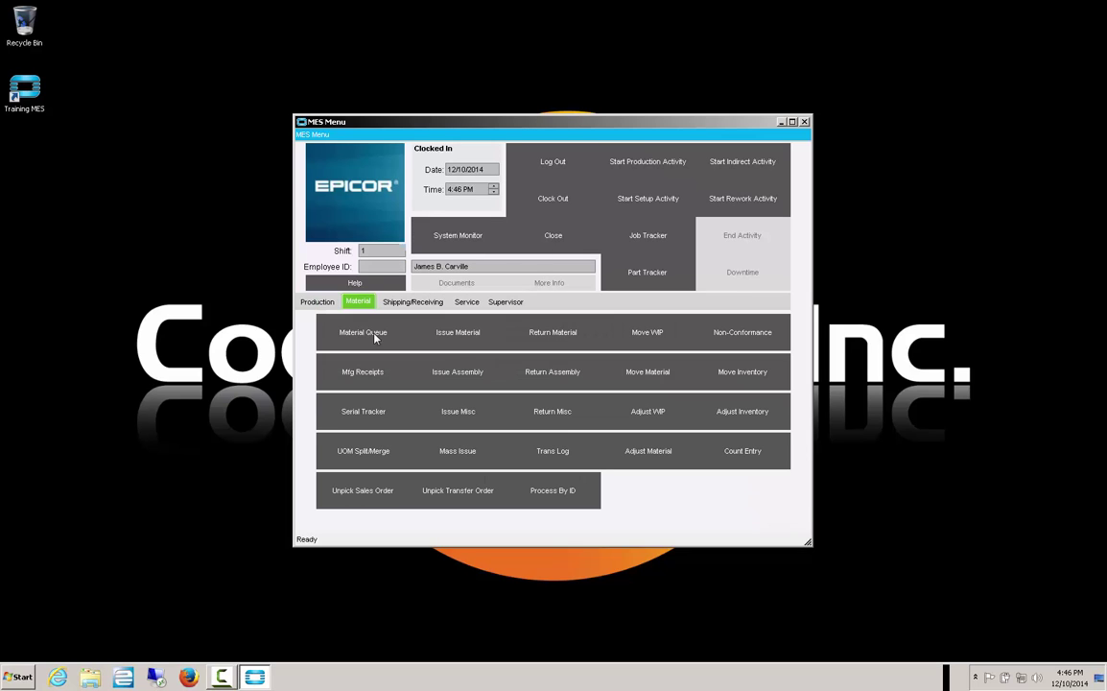
pyautogui.click(468, 334)
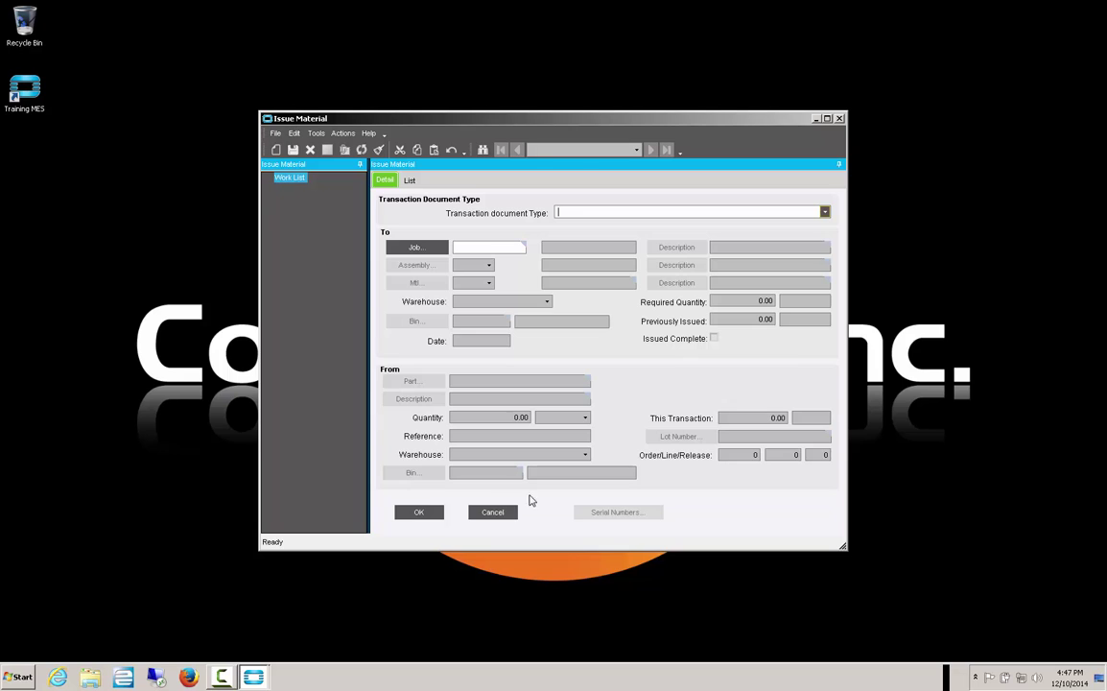
pyautogui.click(489, 514)
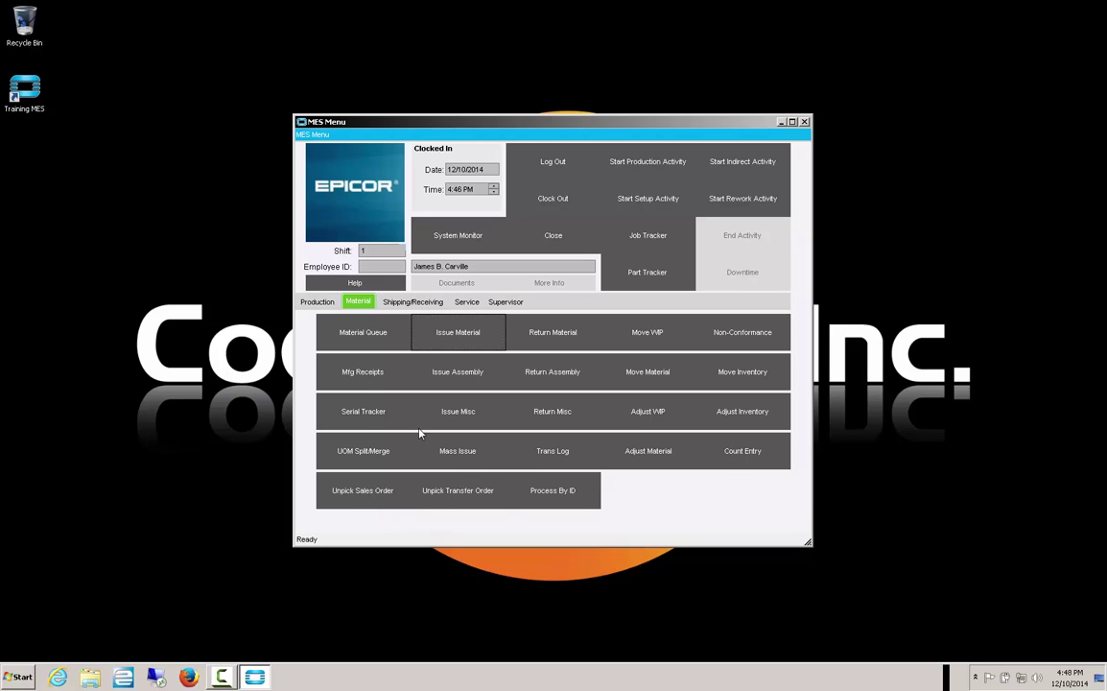
# - View the Shipping/Receiving, Service and Supervisor functions, then launch PO Tracker
pyautogui.click(408, 302)
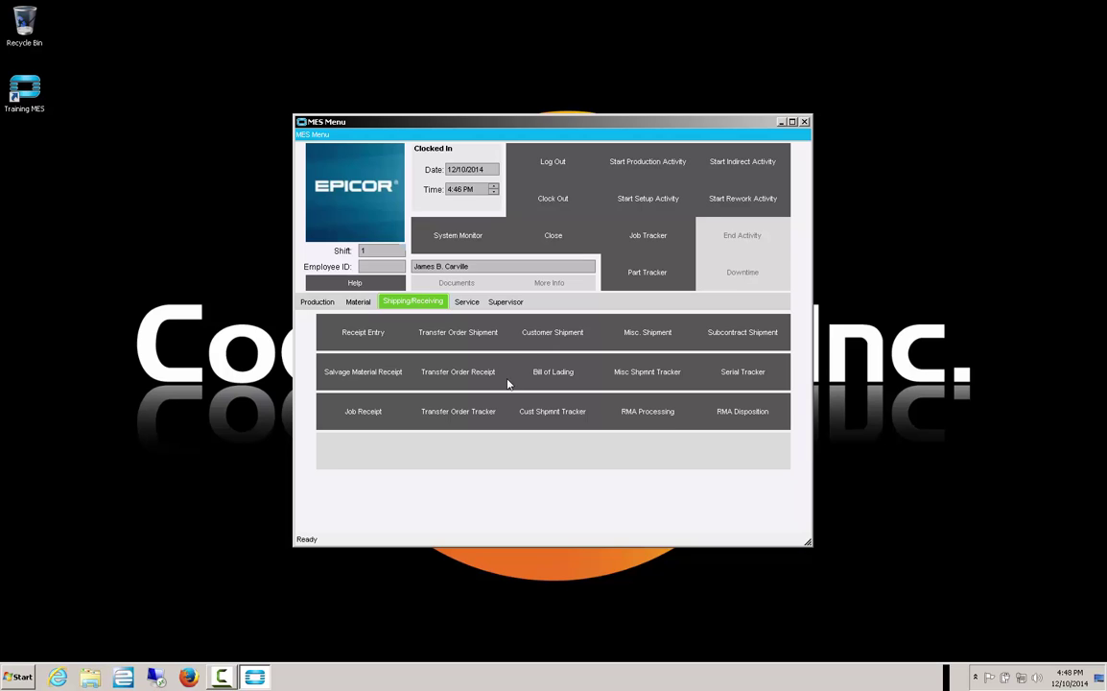
pyautogui.click(465, 302)
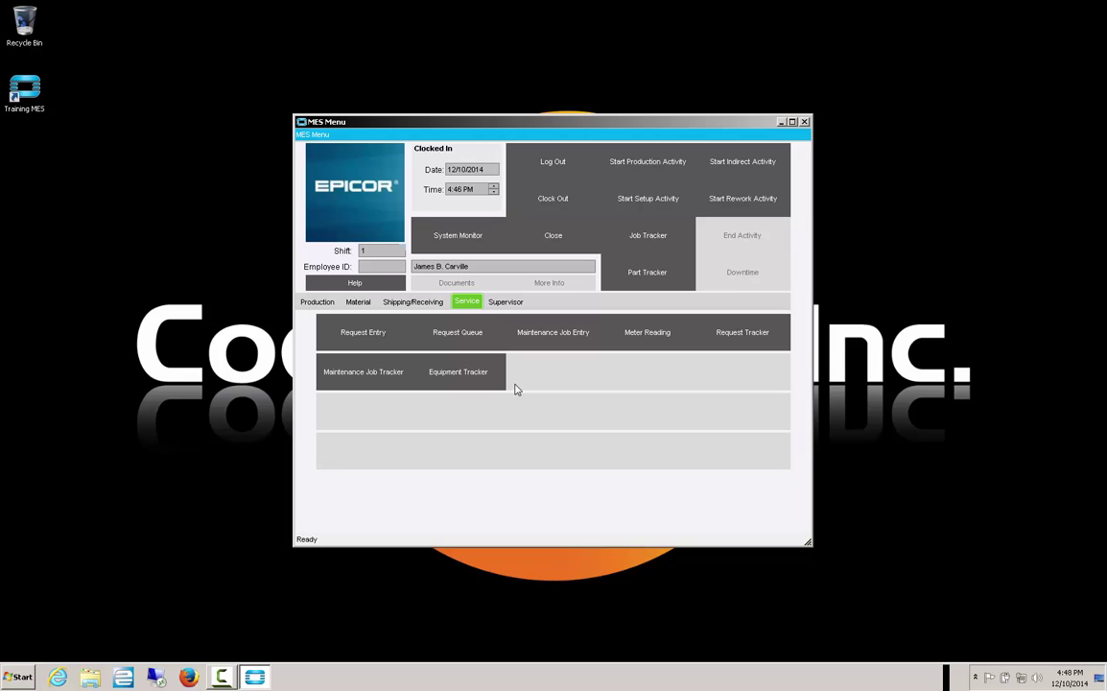
pyautogui.click(506, 301)
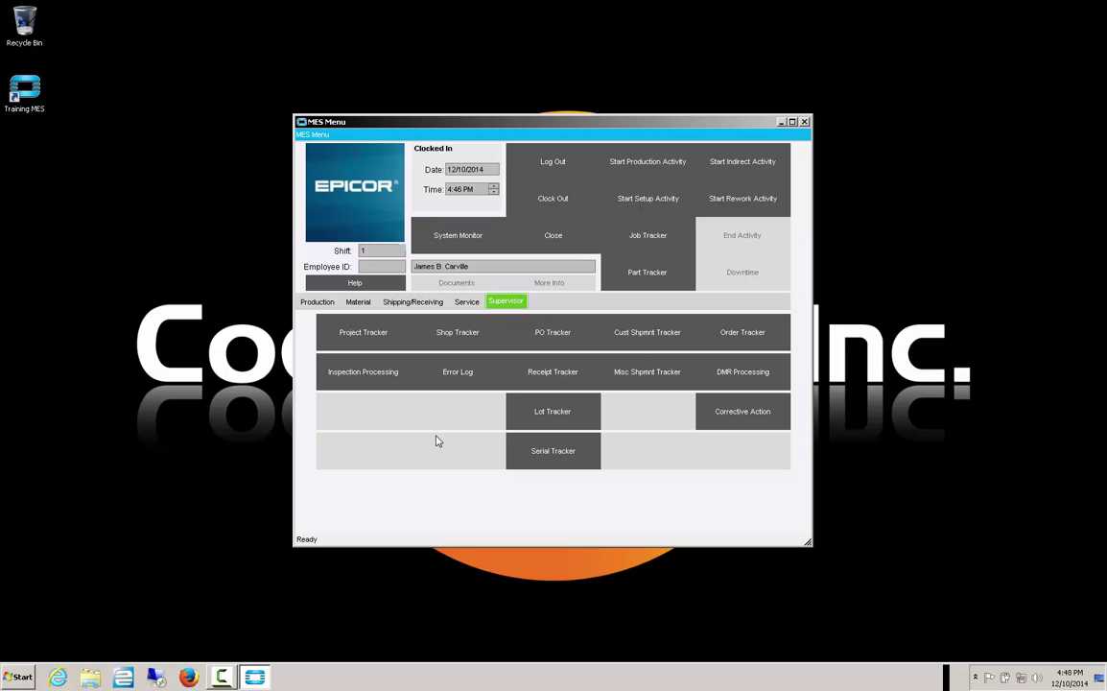
pyautogui.click(551, 332)
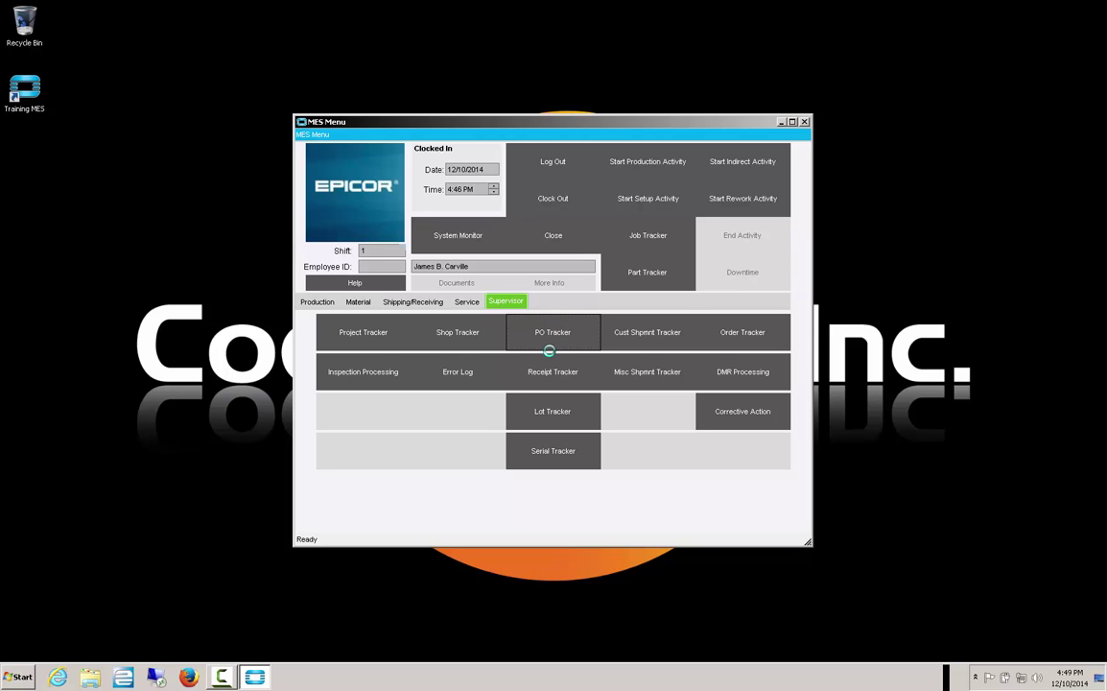